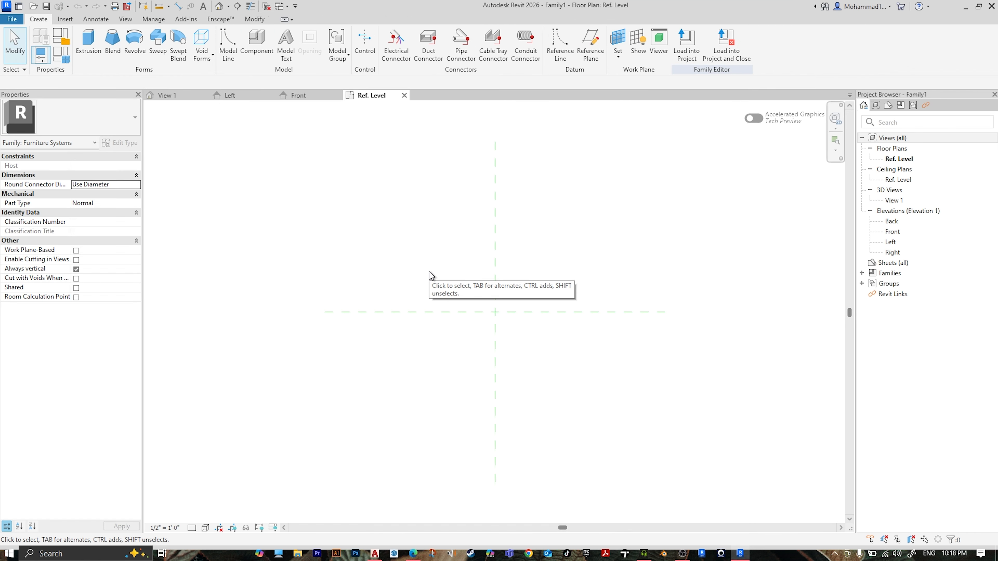
- Set the project length units to meters with rounding to 2 decimal places
key("u")
key("n")
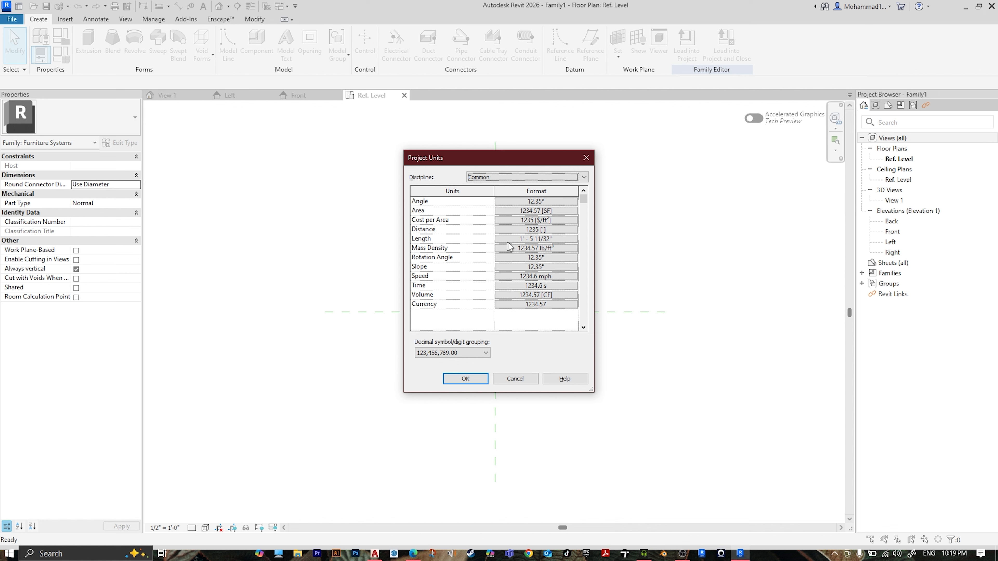
left_click(523, 239)
left_click(503, 220)
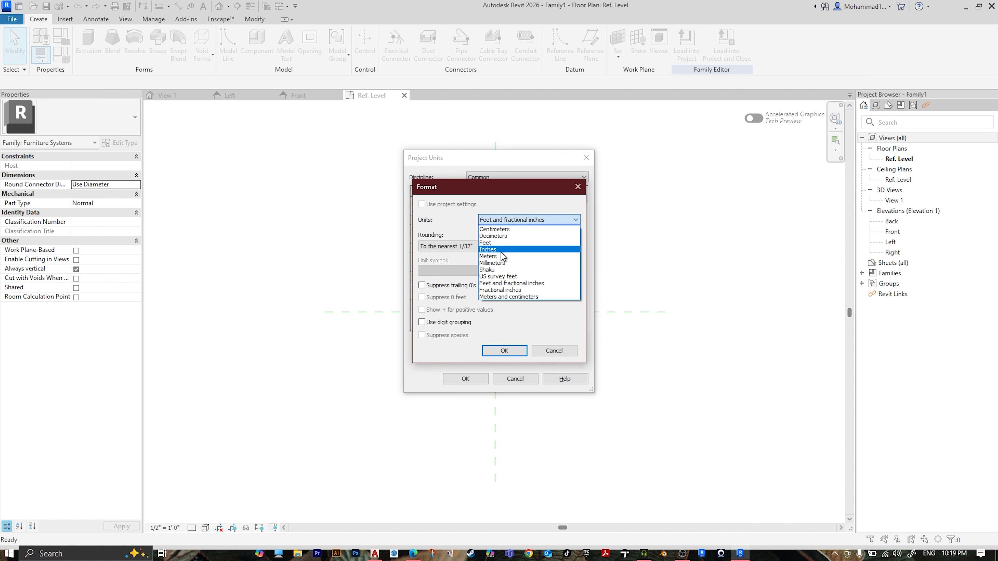
left_click(515, 257)
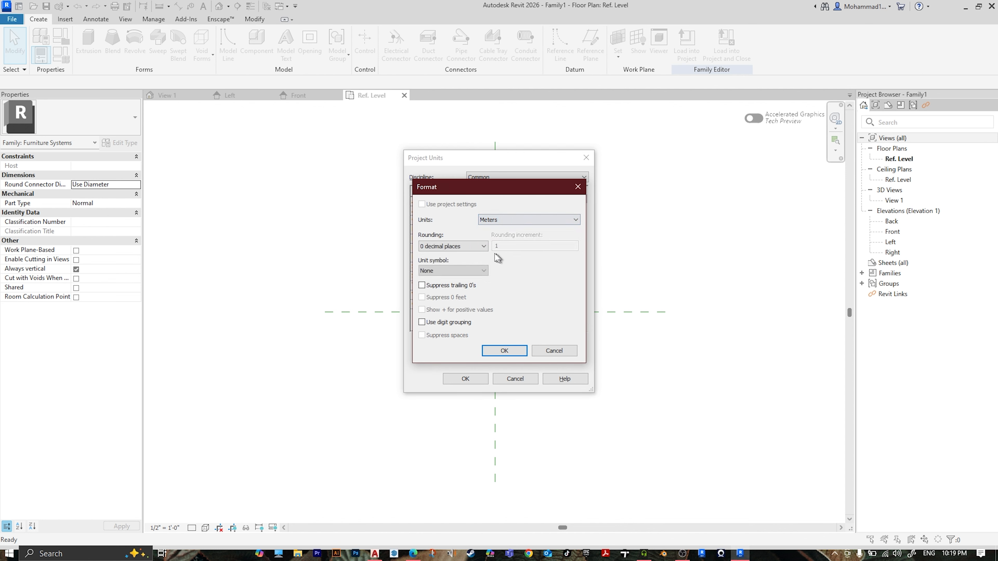
left_click(453, 246)
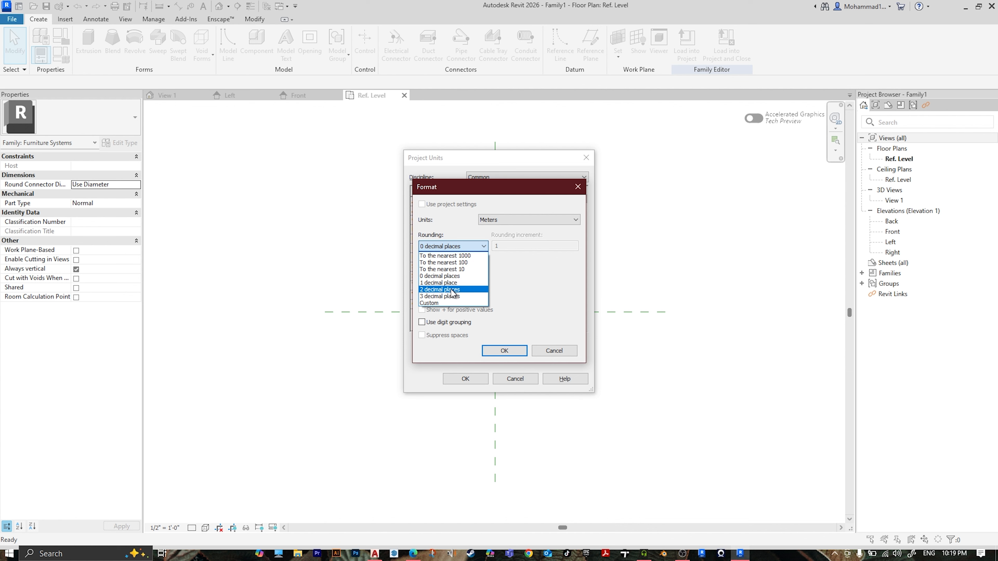
left_click(452, 290)
left_click(506, 350)
left_click(464, 381)
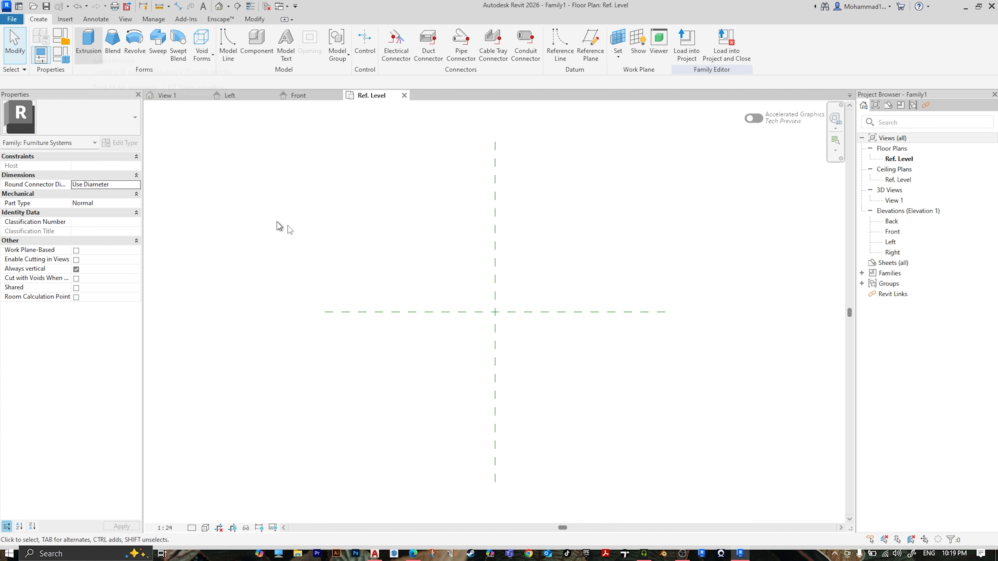
- Start a CAD import in the Front elevation and browse to the Desktop
left_click(310, 98)
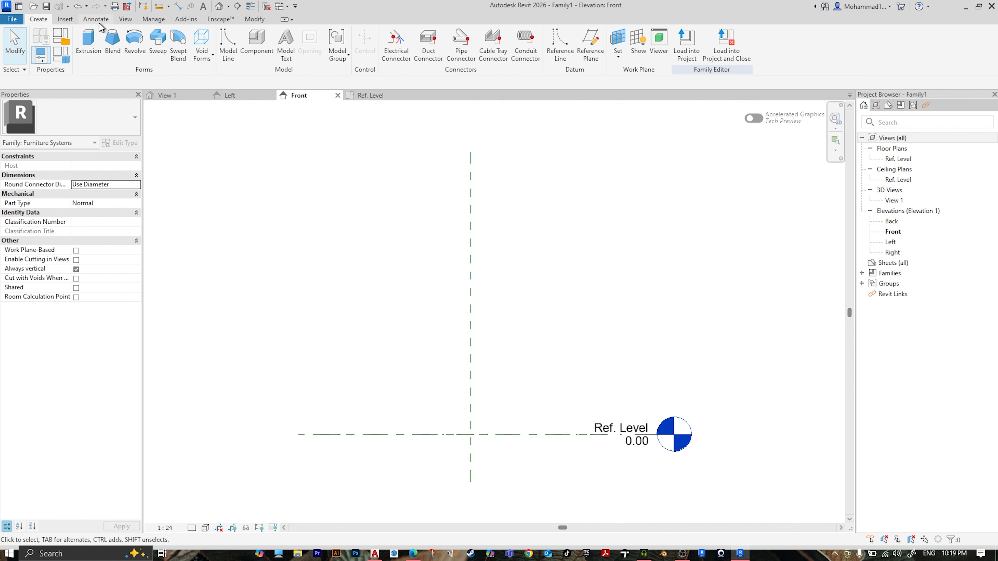
left_click(66, 19)
left_click(300, 44)
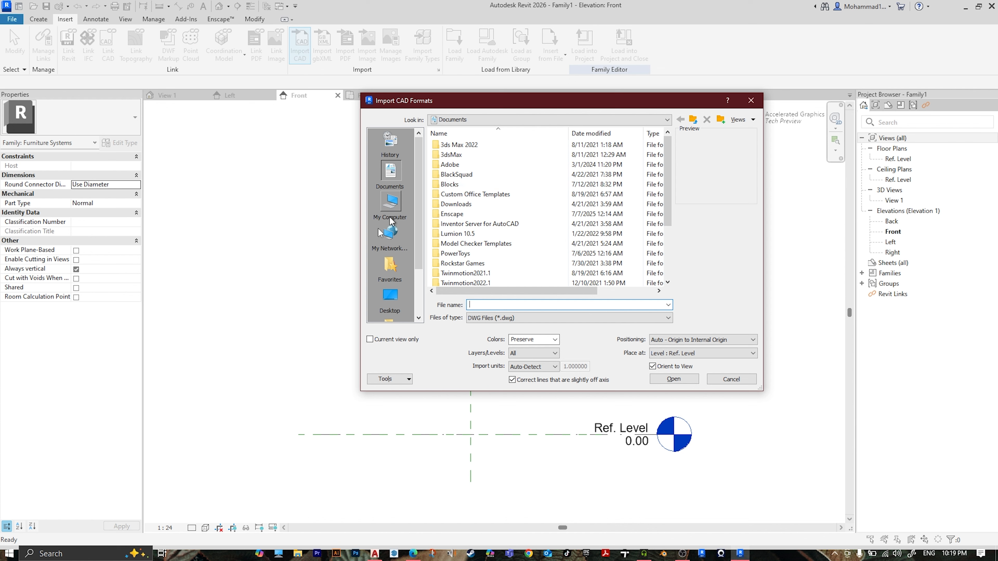
left_click(390, 299)
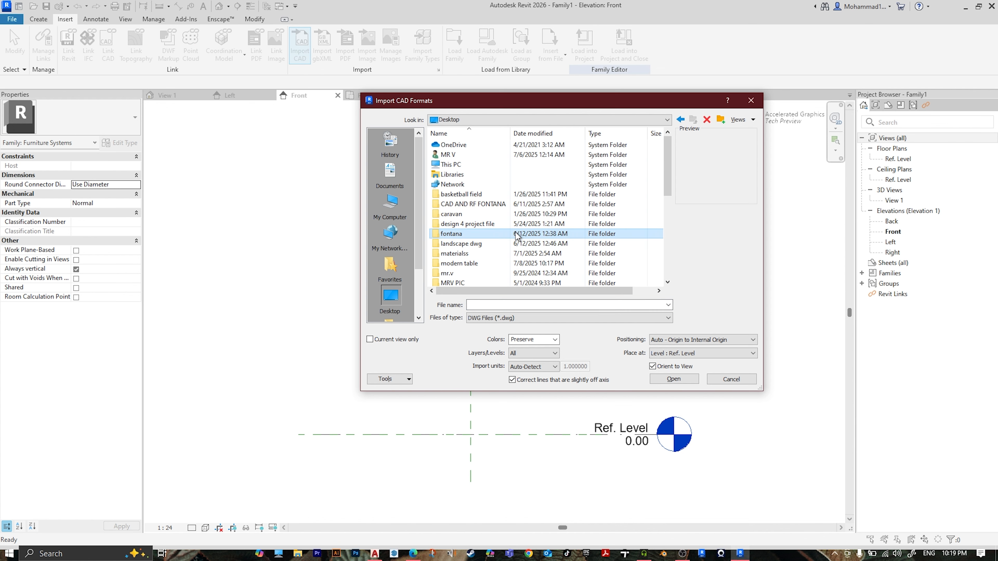
key("Down")
key("Down")
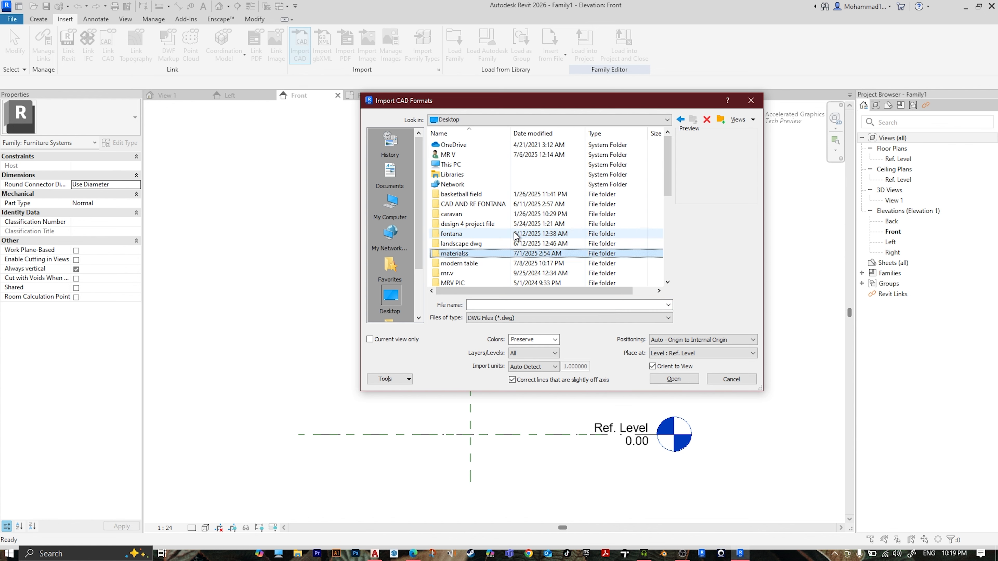
double_click(469, 255)
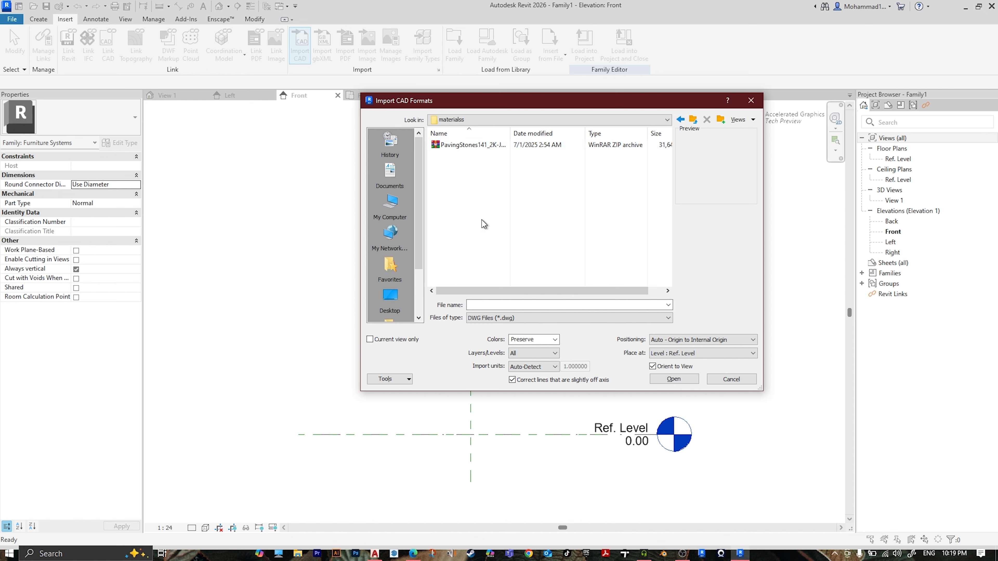
left_click(699, 121)
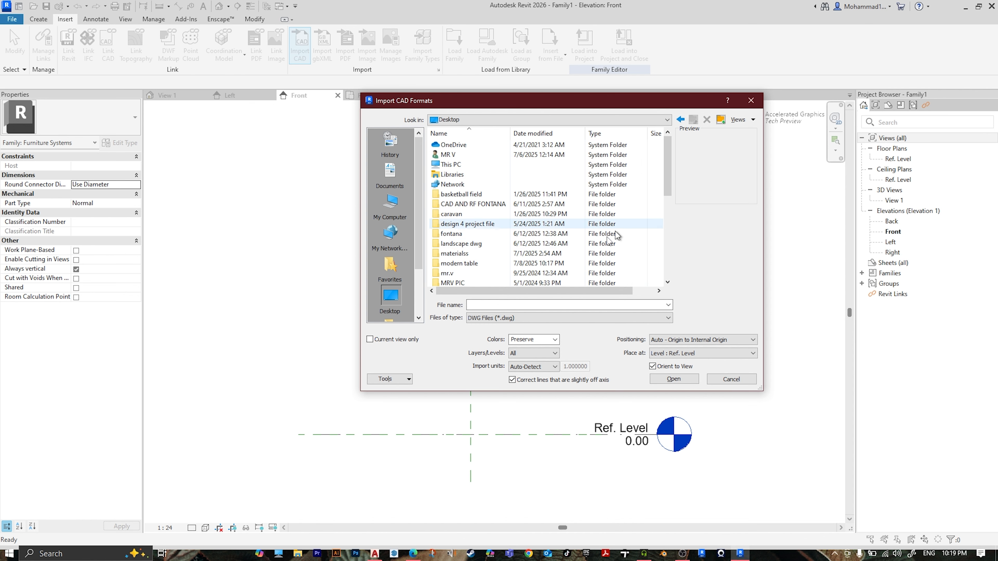
- Import table.dwg from the modern table folder with meter units and manual positioning, placing it just above Ref. Level across the vertical reference plane
left_click(560, 263)
double_click(548, 262)
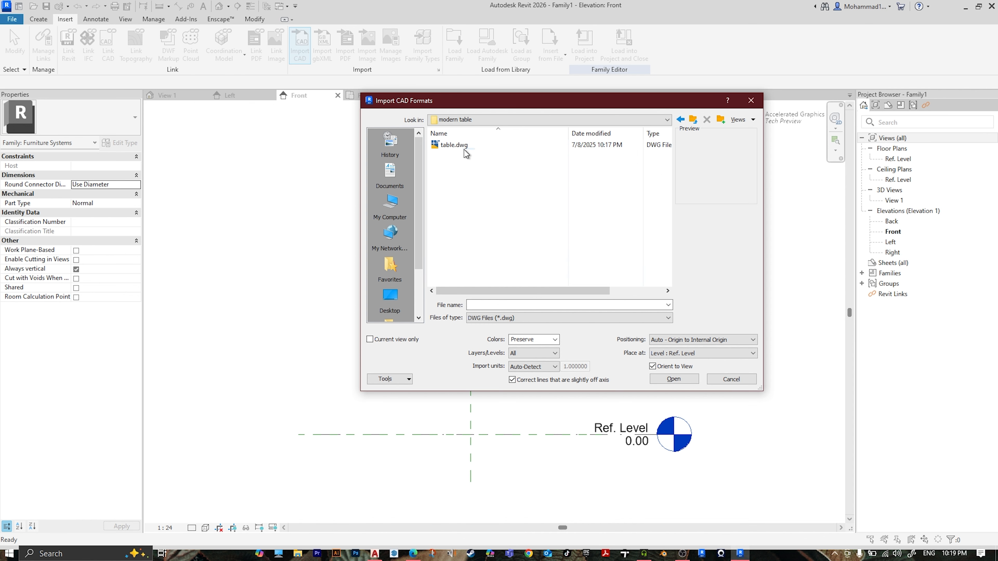
left_click(463, 148)
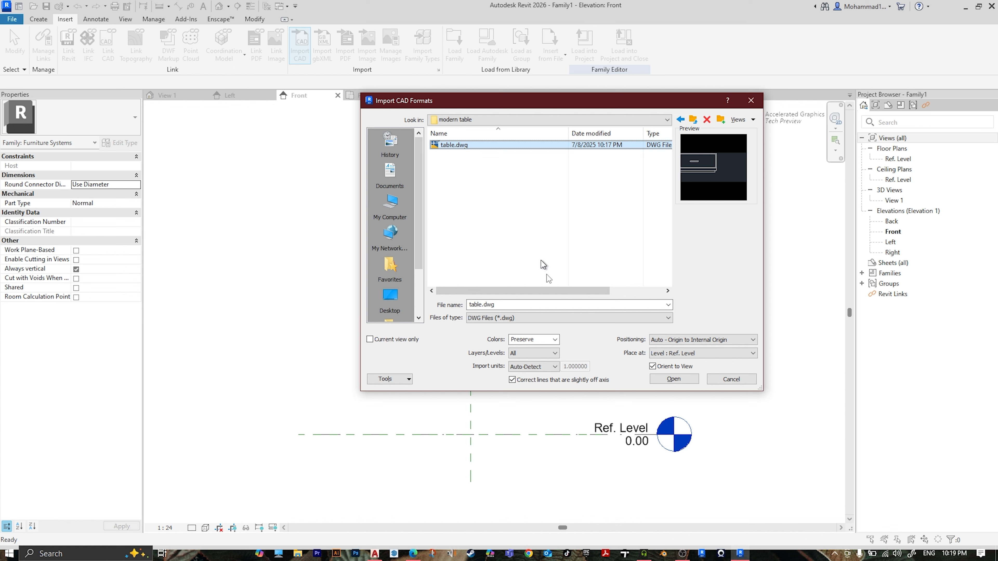
left_click(536, 369)
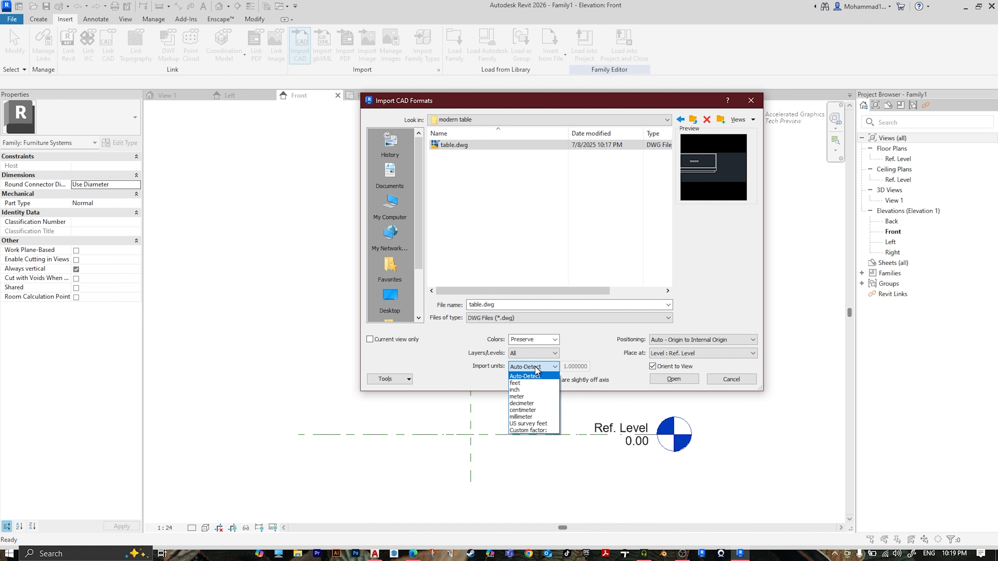
left_click(540, 397)
left_click(668, 340)
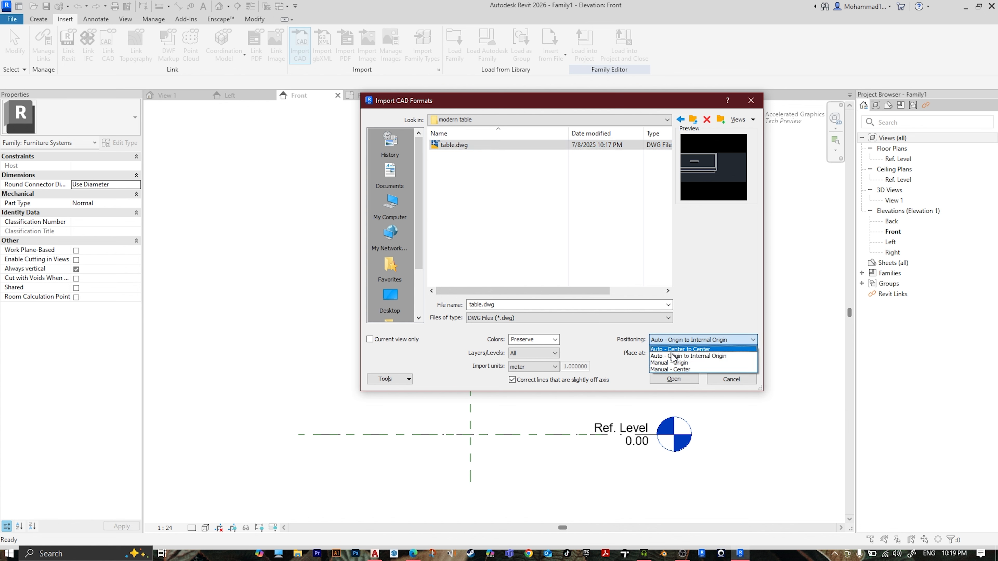
left_click(674, 380)
left_click(674, 380)
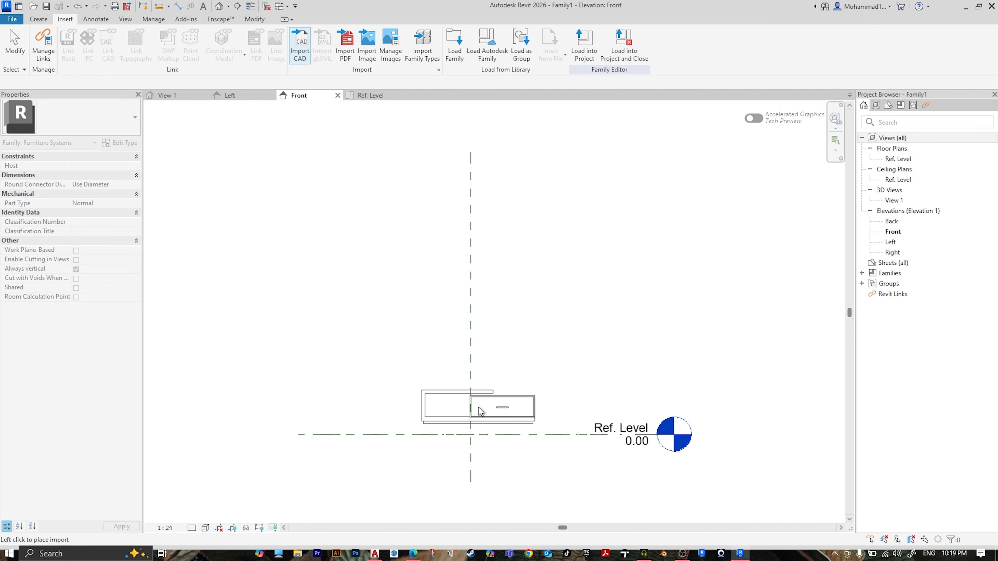
left_click(482, 411)
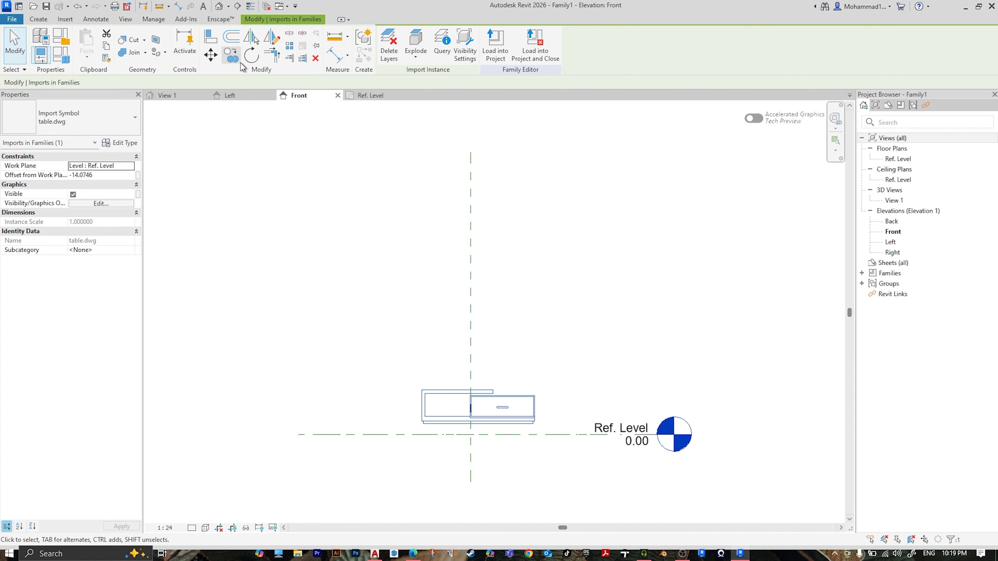
- Move the imported drawing so its base's lower-right corner sits at the intersection of Ref. Level and the Center Left/Right plane
left_click(211, 55)
scroll(485, 436, "up", 4)
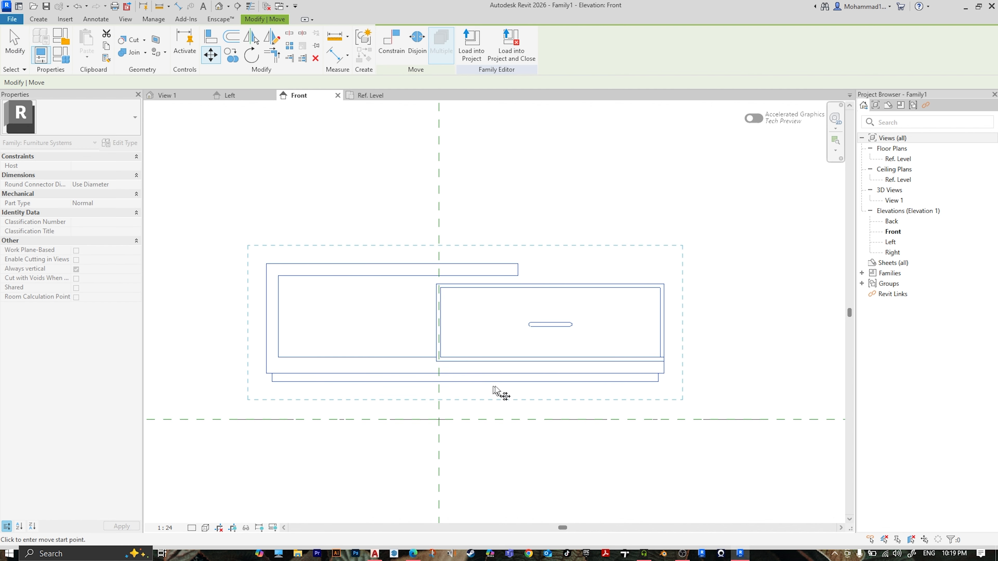
left_click(659, 381)
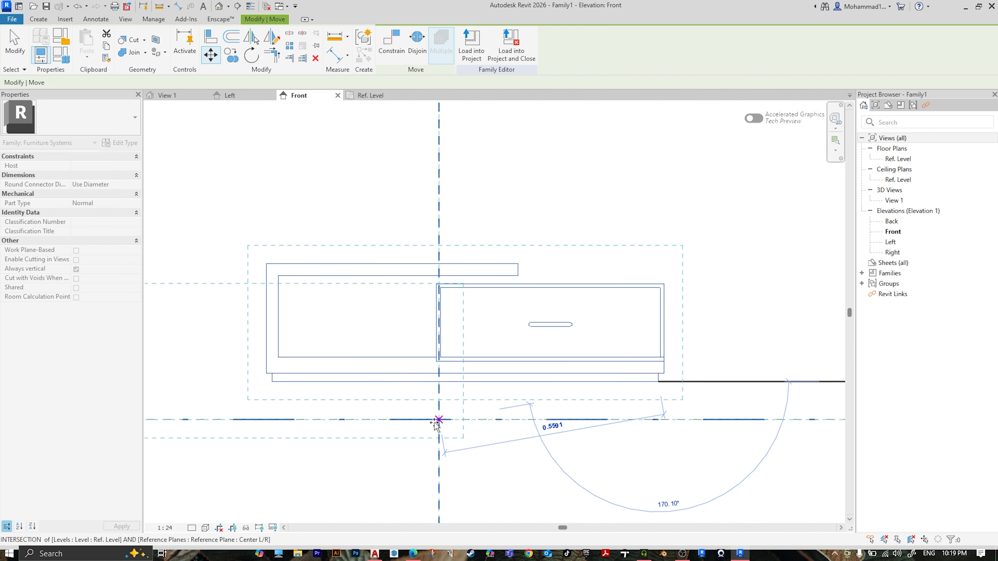
left_click(441, 420)
left_click(547, 384)
scroll(547, 383, "down", 2)
middle_click_drag(515, 377, 568, 297)
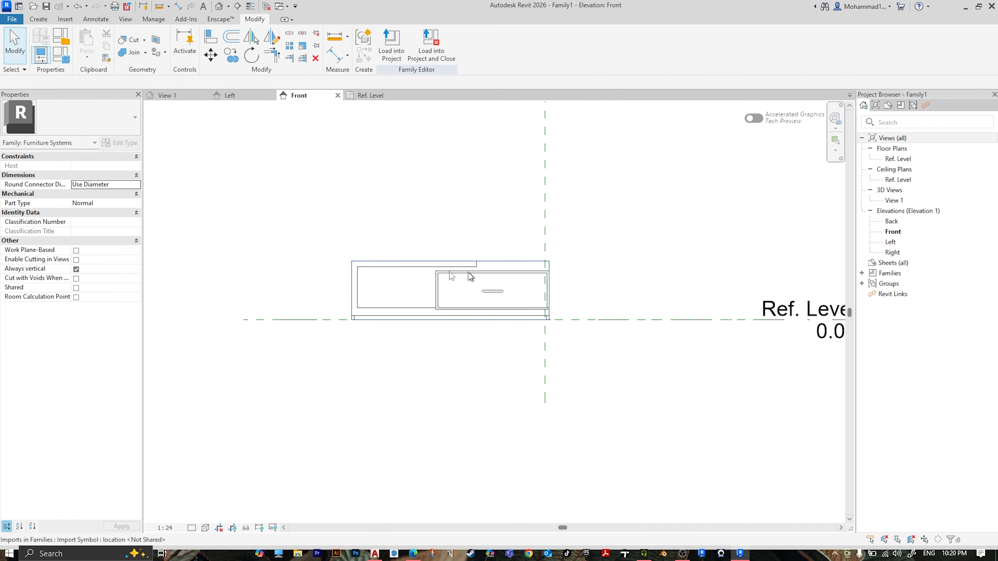
- Start an extrusion and pick the connected outline of the C-shaped table frame as its sketch lines
left_click(45, 18)
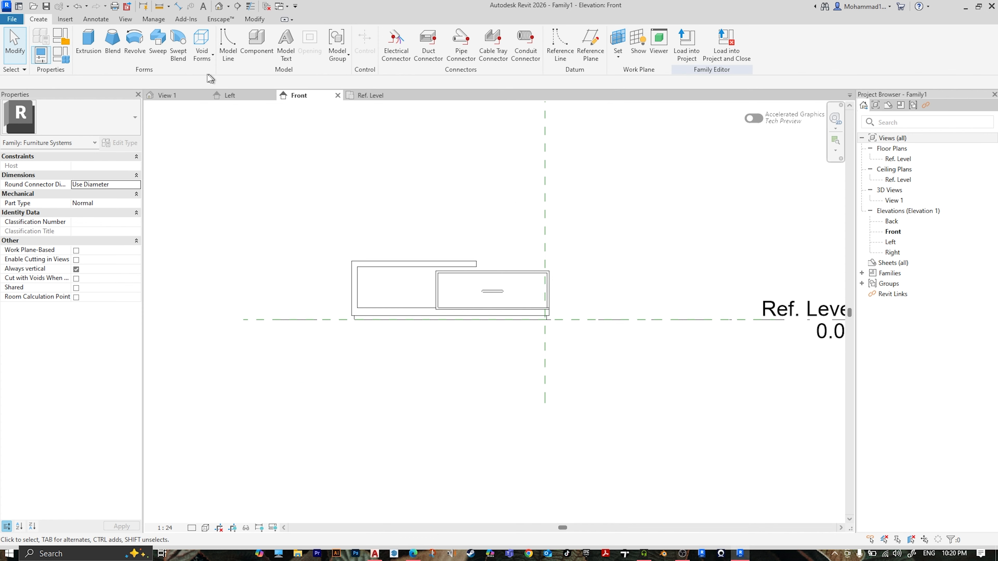
left_click(87, 43)
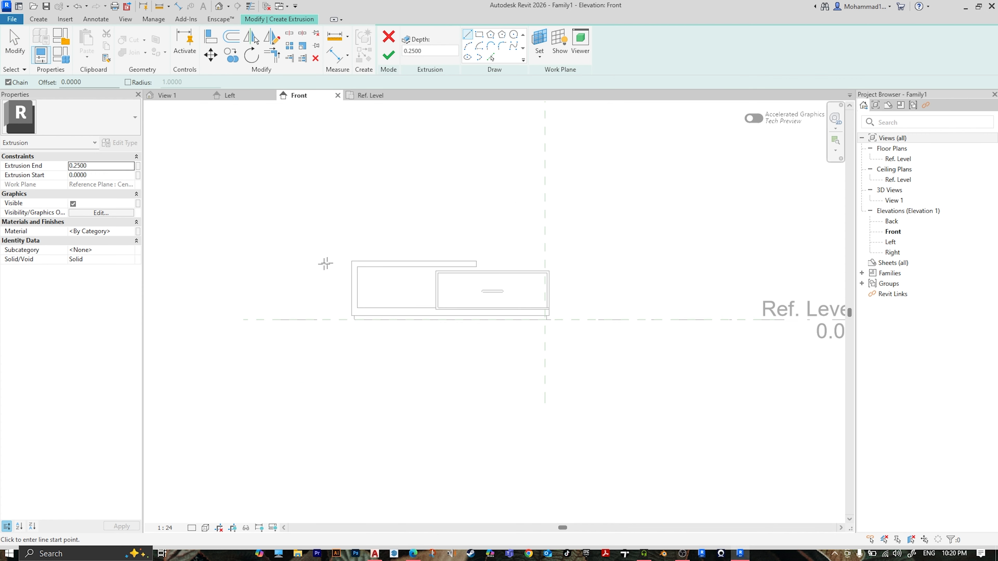
scroll(368, 261, "up", 2)
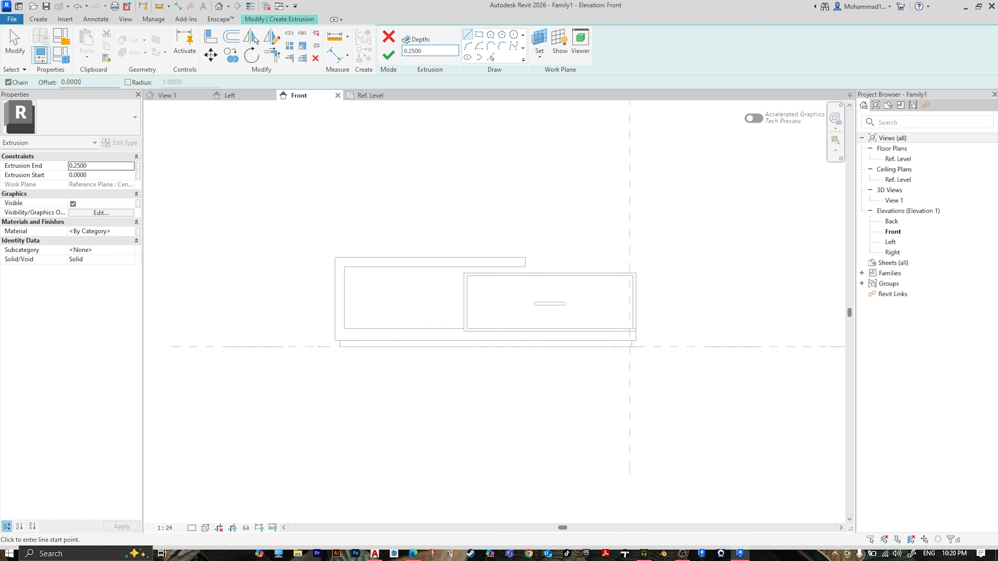
left_click(492, 58)
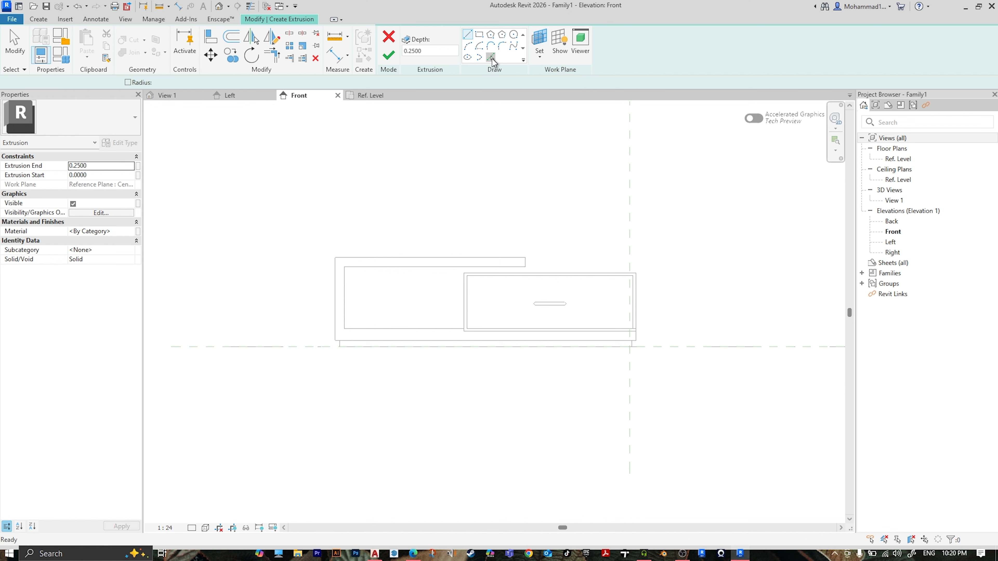
key("Tab")
left_click(433, 261)
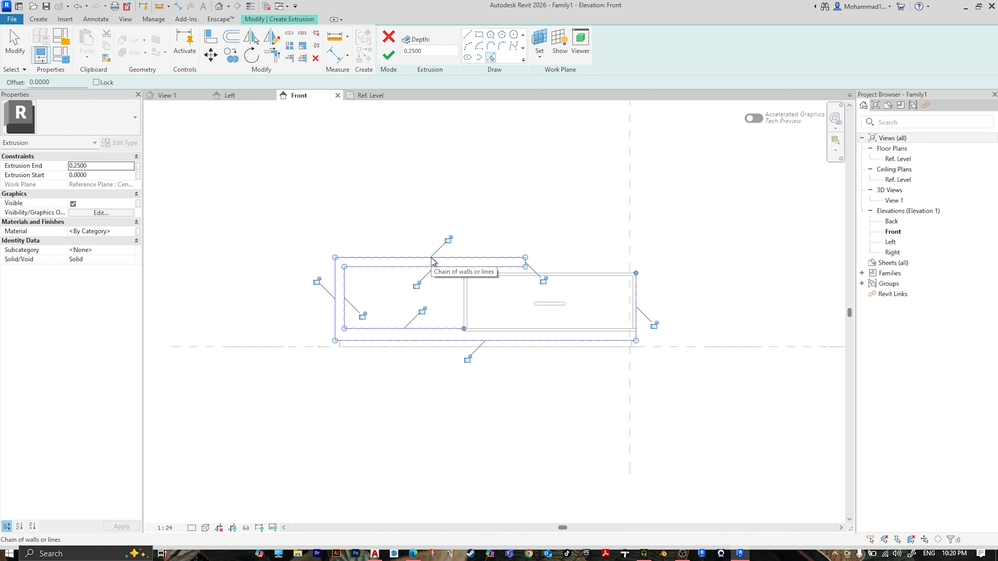
scroll(613, 268, "up", 2)
scroll(643, 277, "up", 2)
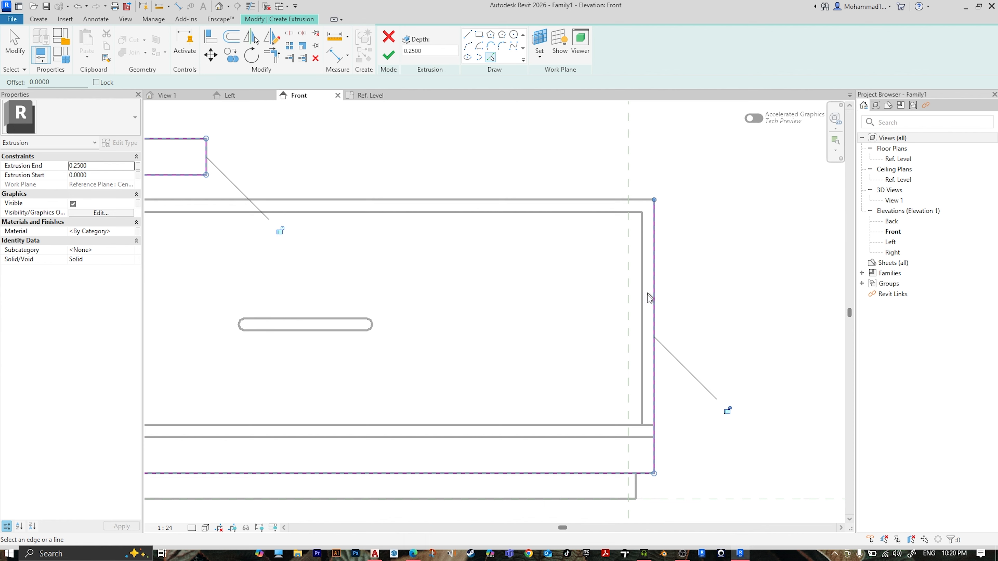
scroll(649, 298, "down", 2)
key("Escape")
key("Escape")
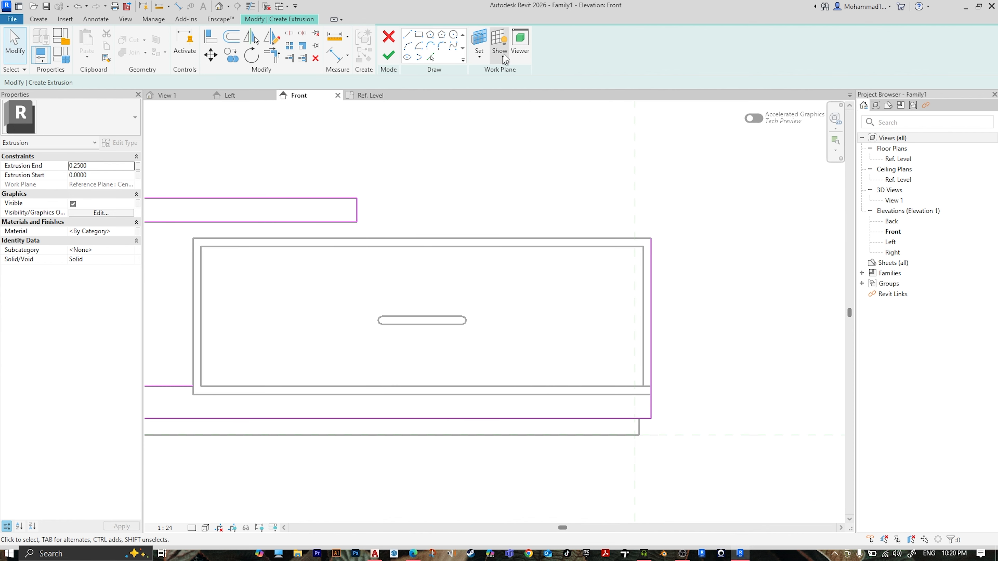
- Add the drawer box's bottom and left edges to the sketch and trim the lines into a closed frame profile
left_click(431, 58)
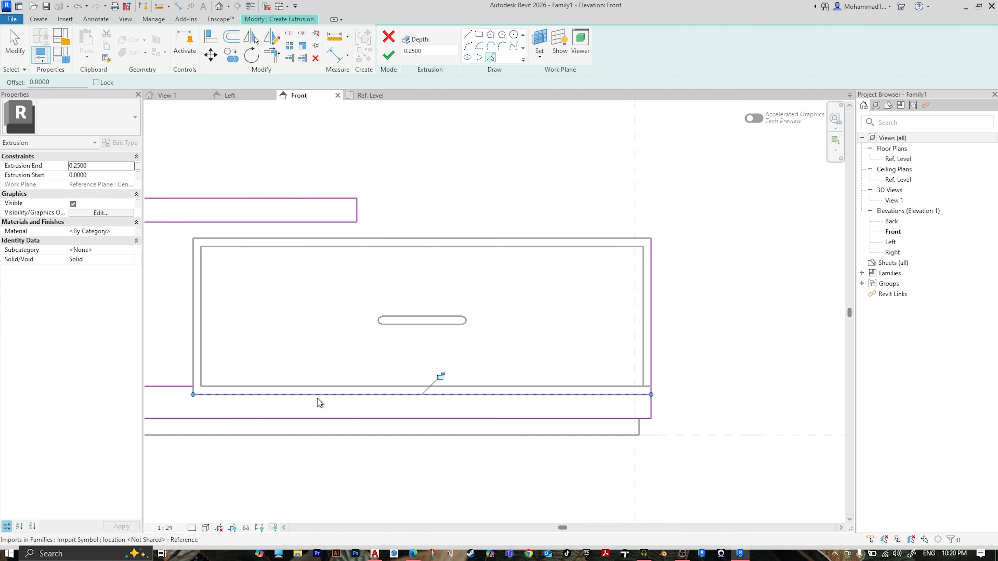
left_click(193, 343)
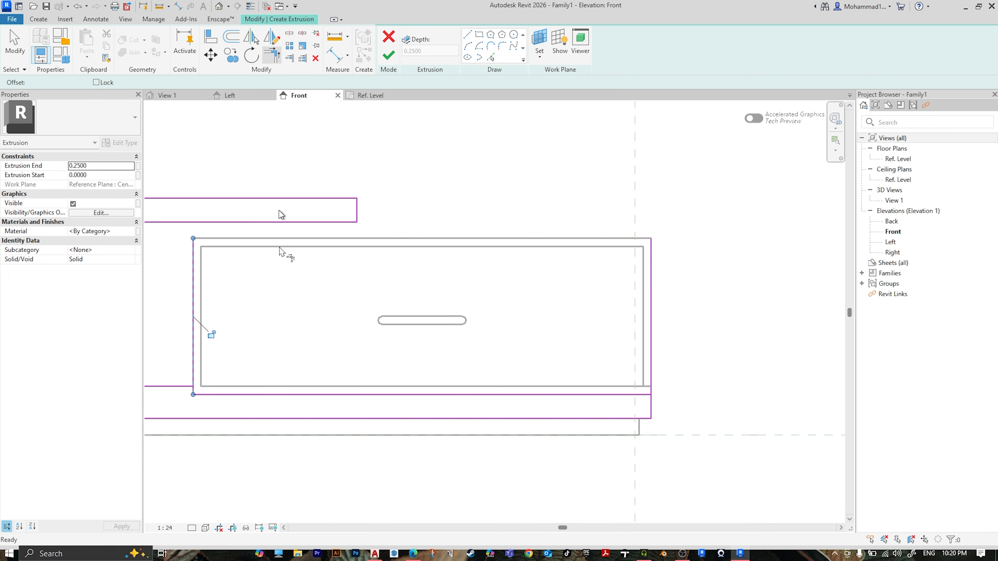
middle_click_drag(272, 377, 428, 320)
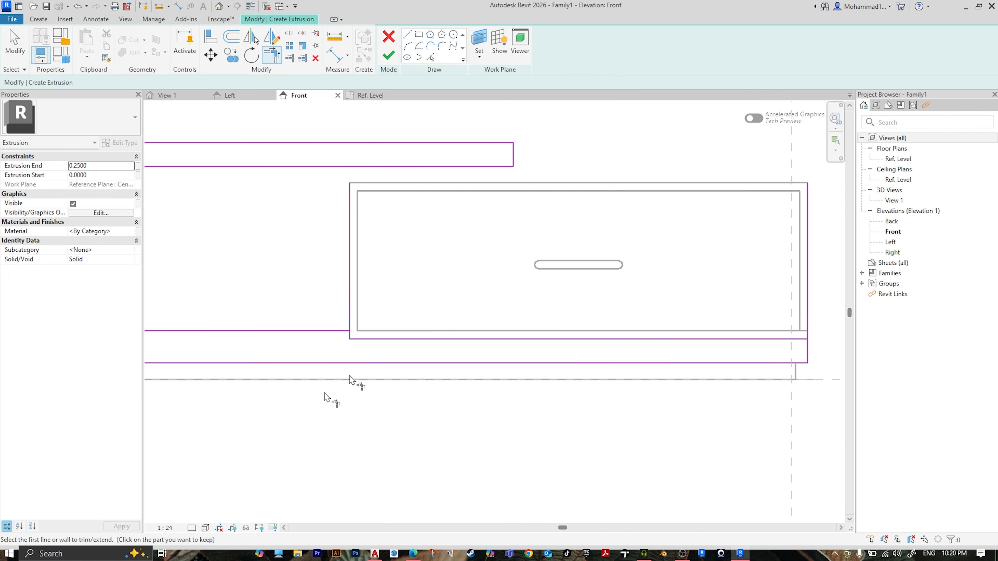
left_click(330, 331)
scroll(330, 332, "up", 5)
left_click(368, 346)
scroll(383, 360, "down", 5)
middle_click_drag(714, 339, 456, 313)
scroll(639, 376, "down", 4)
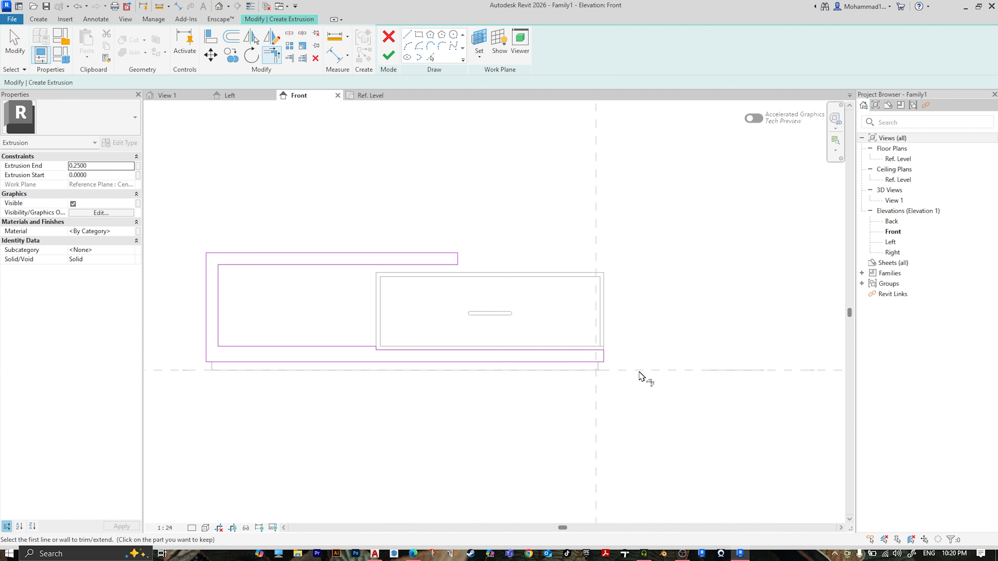
middle_click_drag(358, 353, 432, 350)
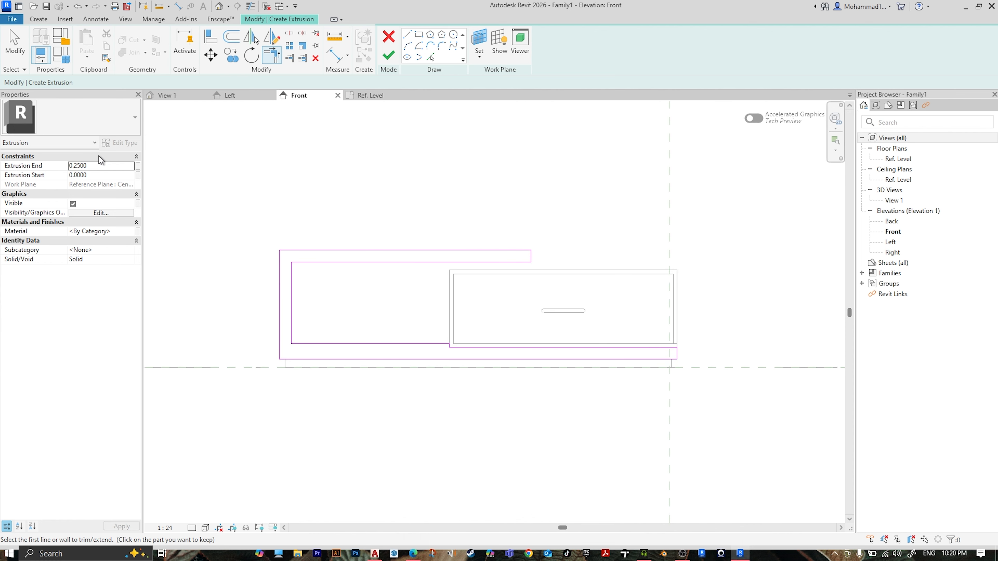
- Set the extrusion end to 1 m and finish the table frame extrusion
left_click(103, 169)
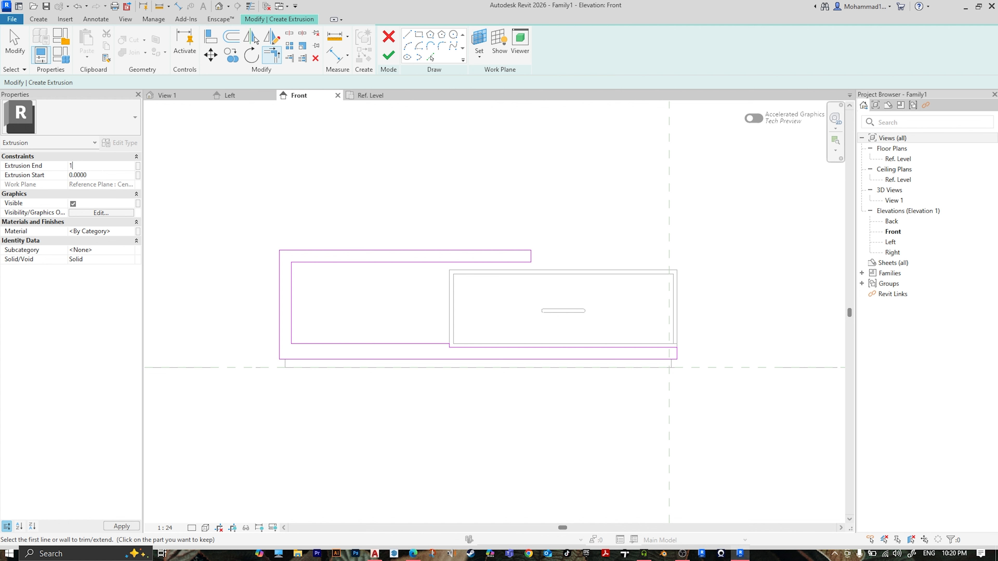
left_click(389, 56)
- Extrude the table's base 1 m from a rectangle traced over the thin base strip beneath the frame
scroll(293, 379, "up", 3)
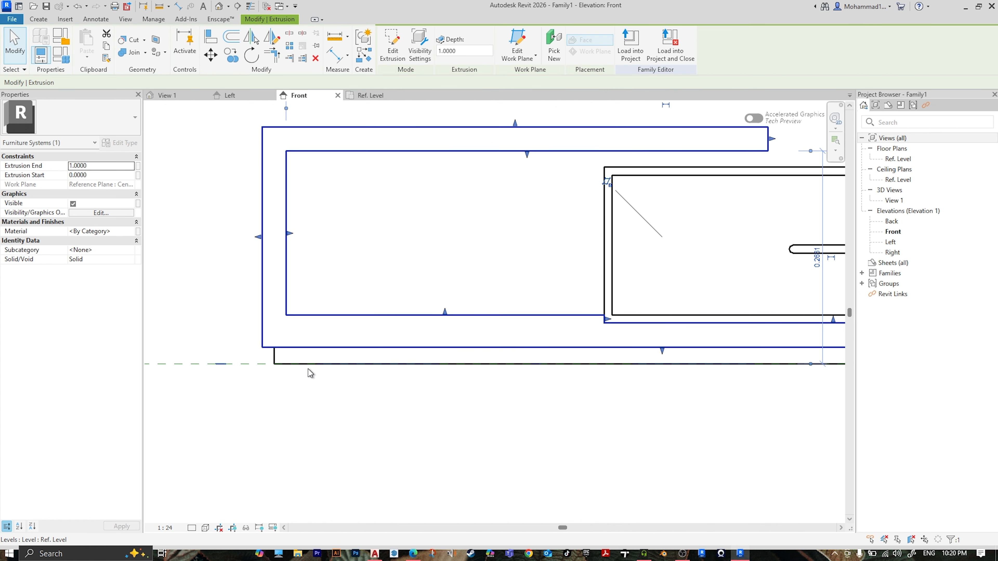
left_click(38, 19)
left_click(89, 43)
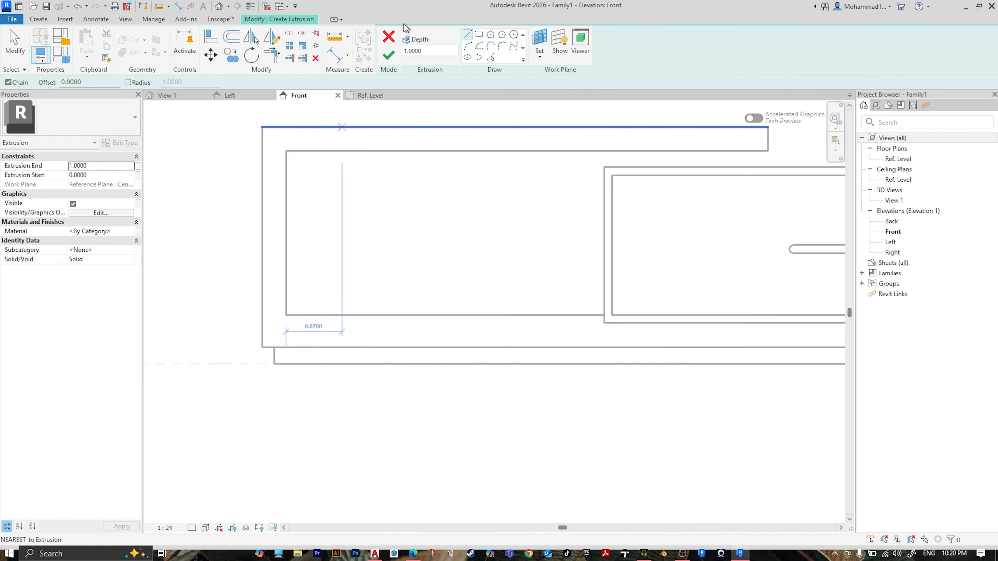
left_click(479, 34)
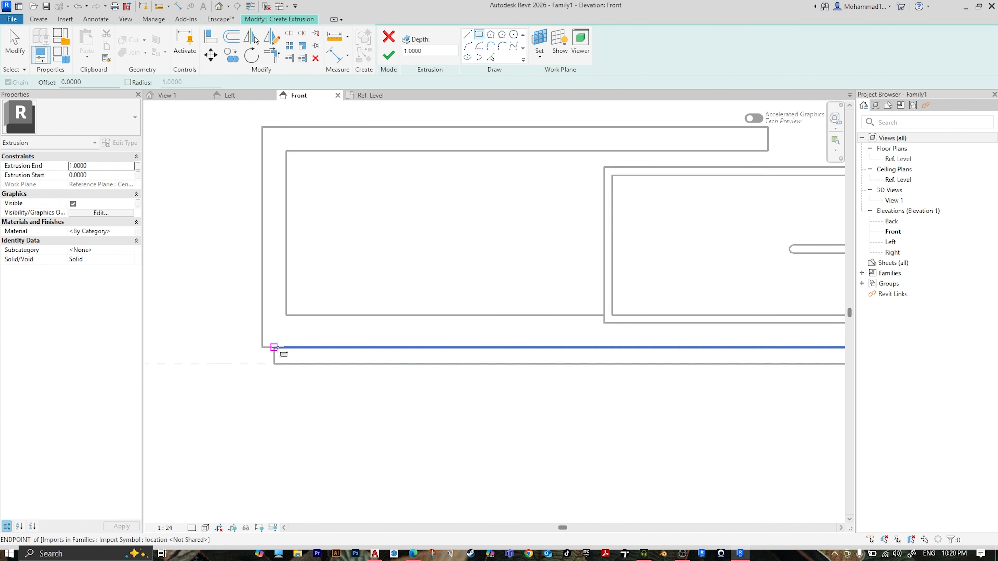
left_click(274, 348)
scroll(353, 399, "down", 2)
scroll(668, 346, "up", 4)
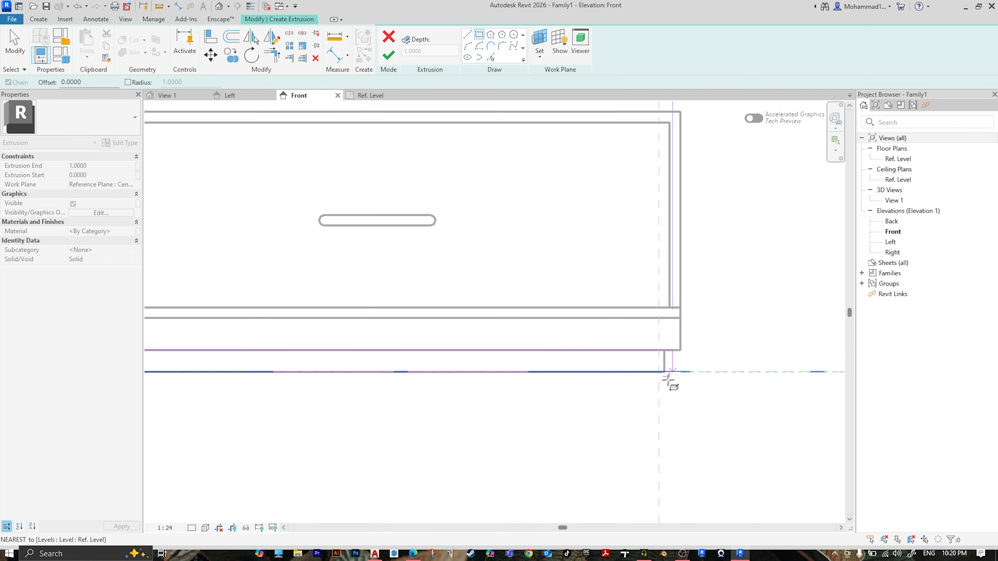
left_click(664, 371)
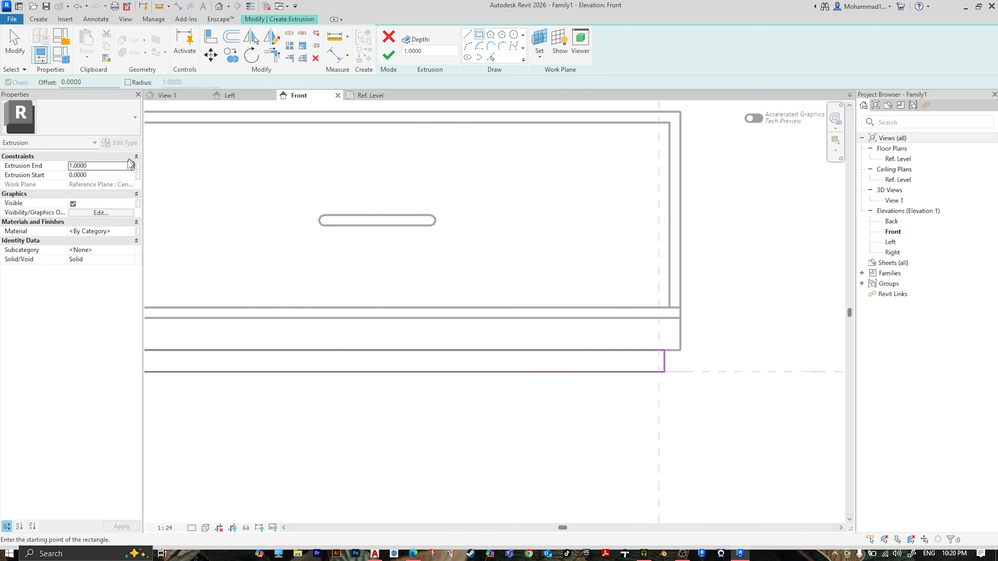
left_click(388, 56)
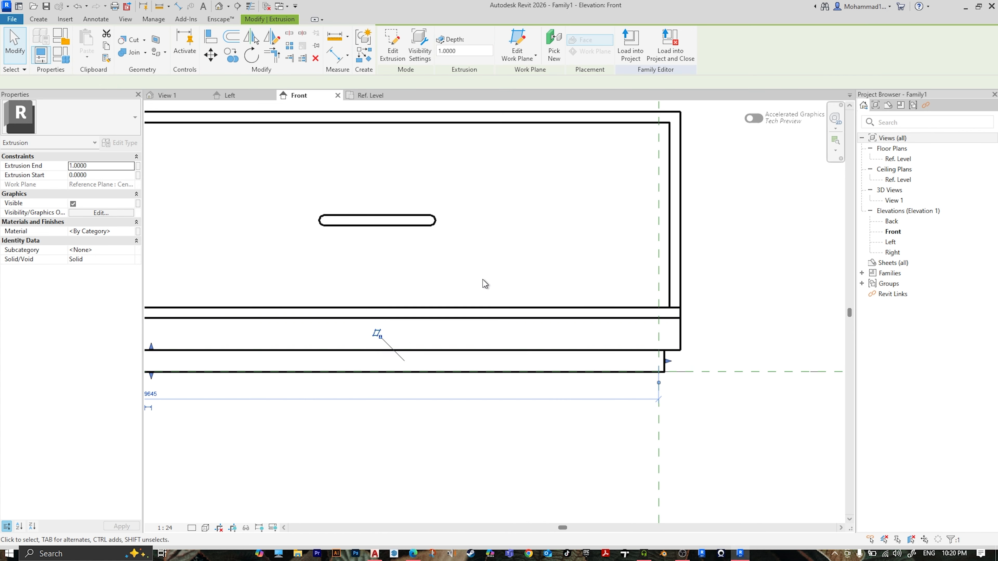
- Start an extrusion and sketch a rectangle over the drawer box's outer outline
scroll(510, 326, "down", 3)
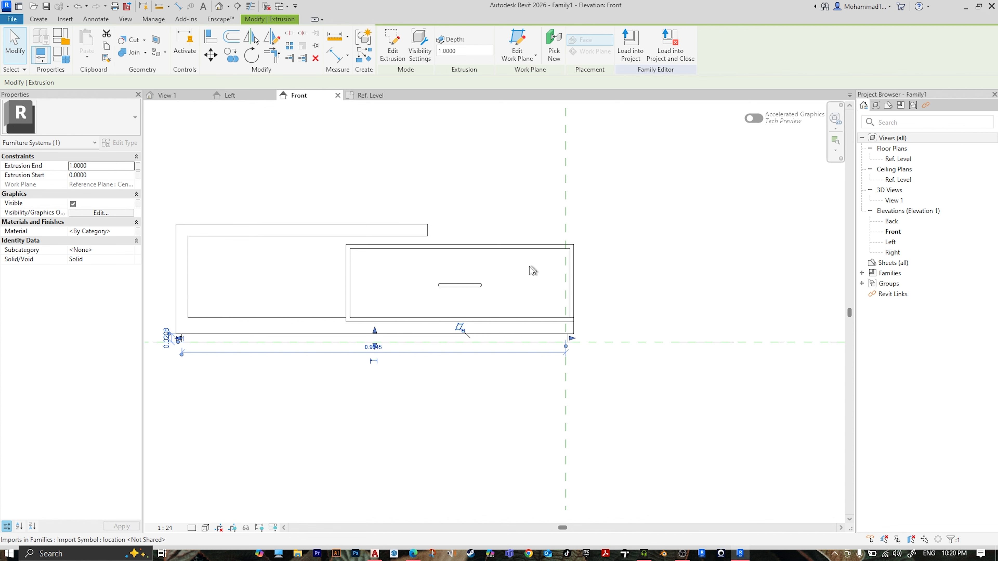
left_click(38, 20)
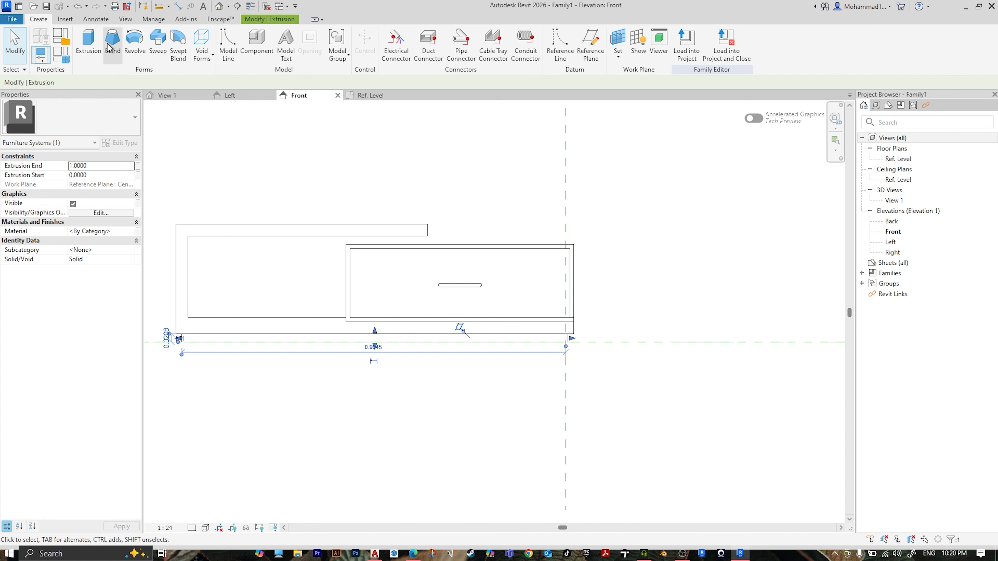
left_click(90, 44)
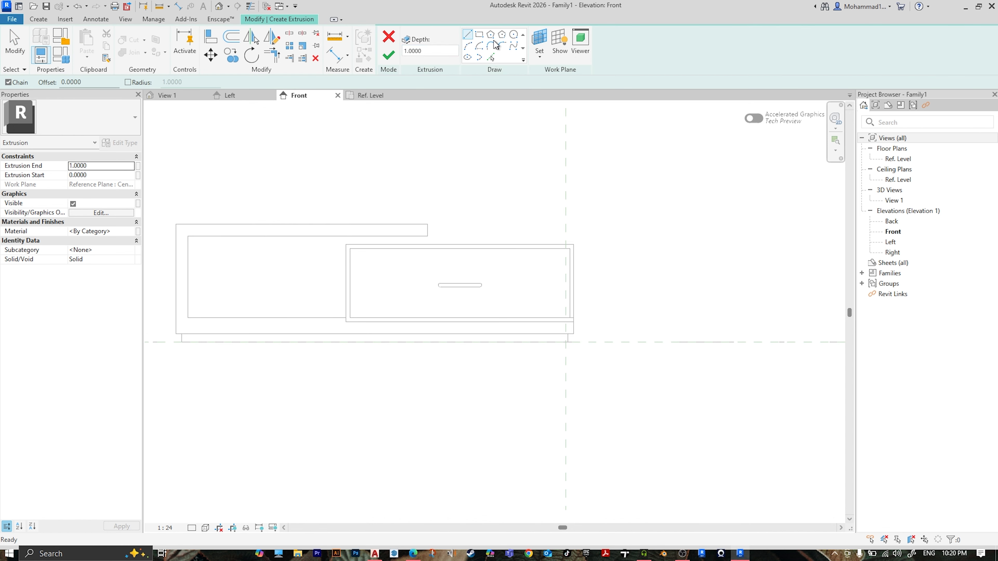
left_click(481, 35)
scroll(350, 239, "up", 4)
left_click(348, 233)
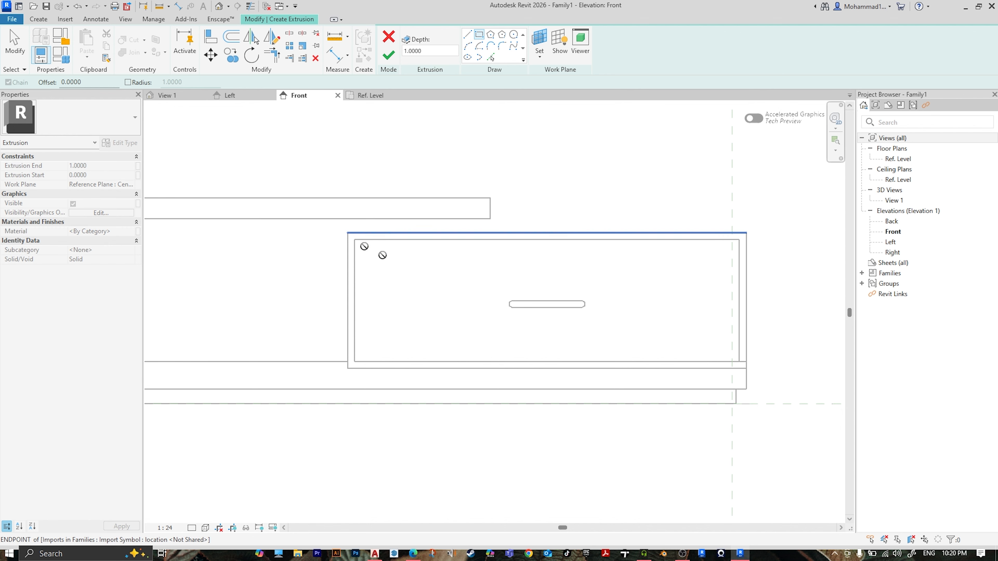
left_click(746, 368)
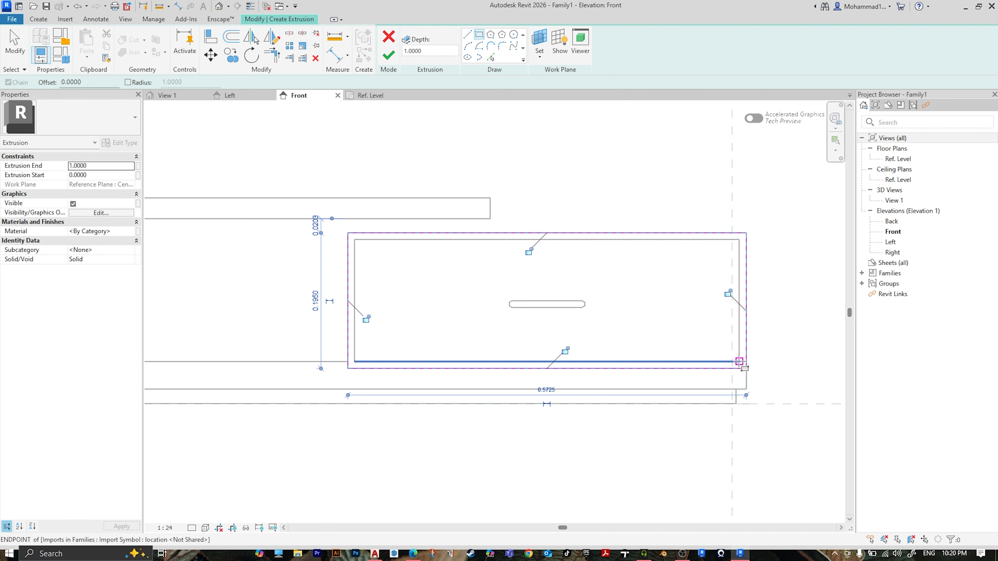
- Add a rectangle along the drawer box's inner outline and finish the hollow box extrusion with a 1 m depth
left_click(739, 362)
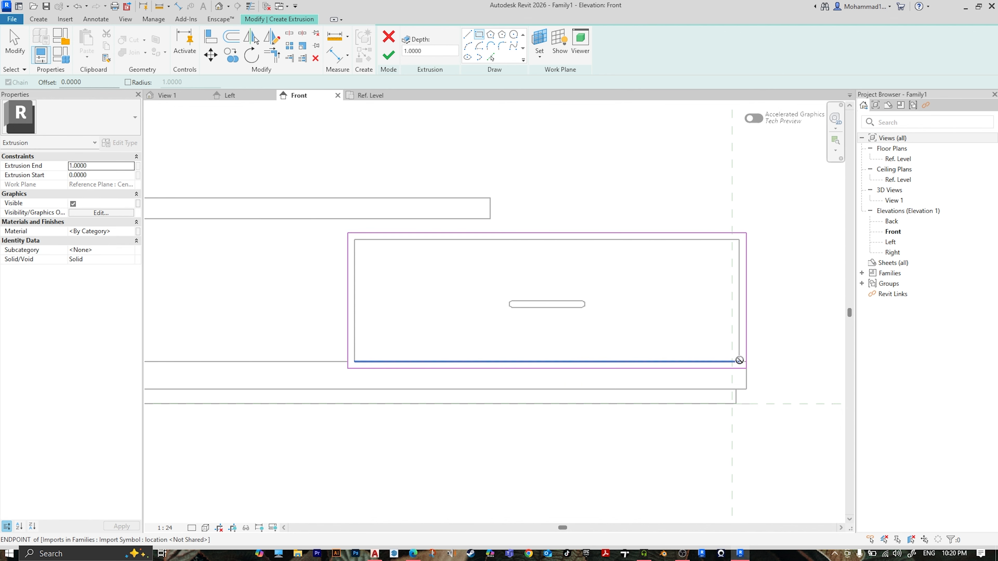
left_click(355, 240)
key("Escape")
left_click(387, 56)
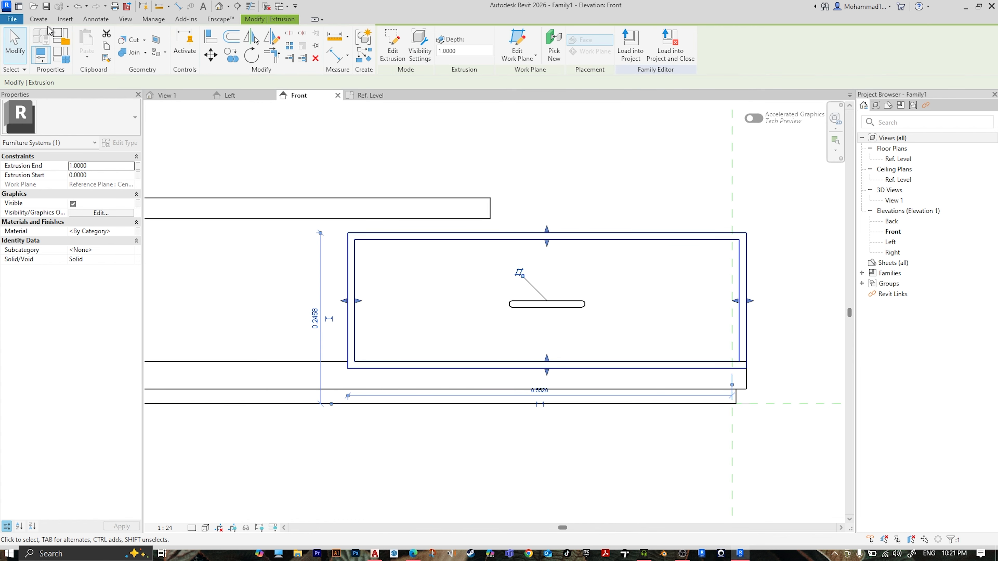
- Extrude the drawer front 0.05 m from a rectangle traced over the drawer box's inner outline
left_click(38, 19)
left_click(89, 43)
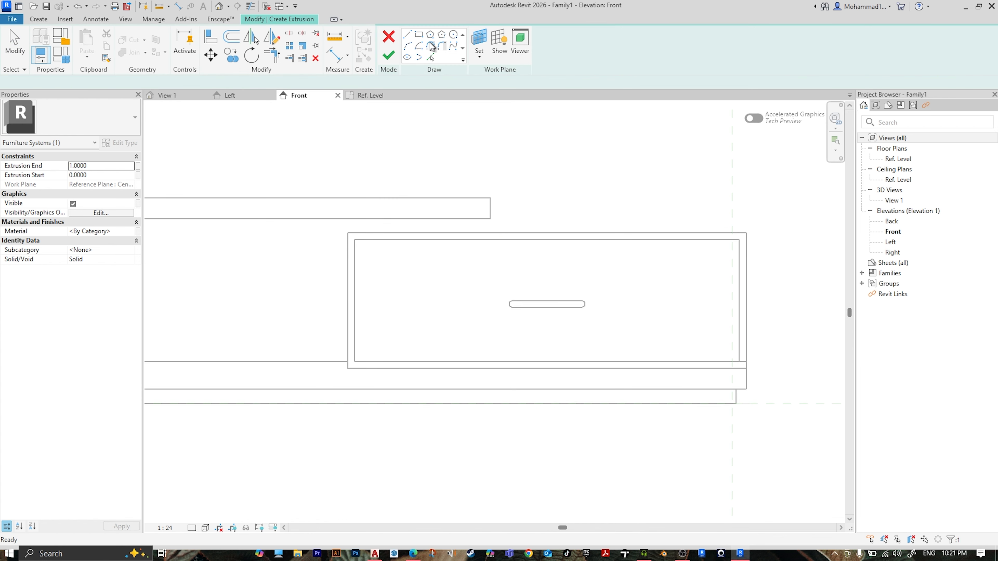
left_click(478, 35)
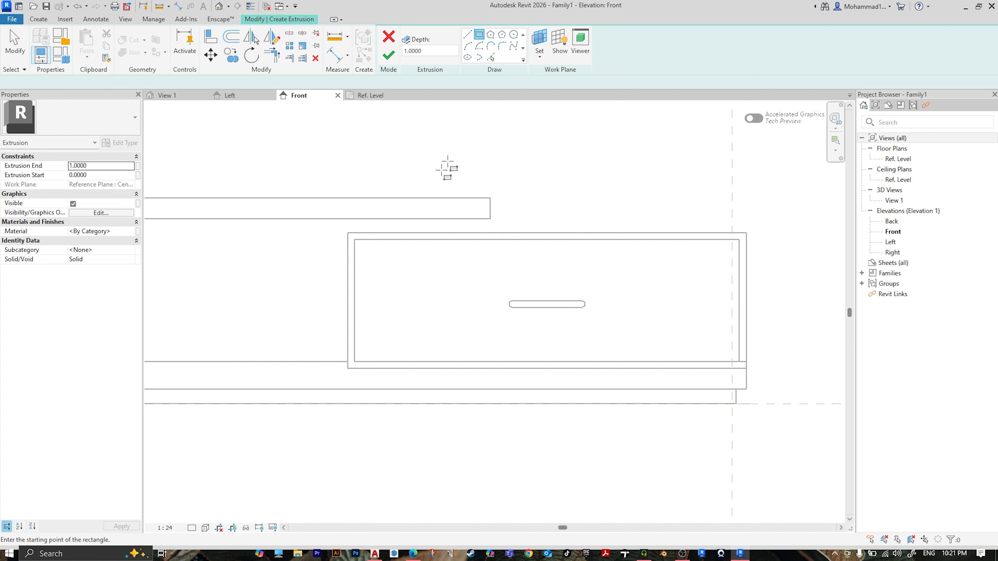
left_click(355, 239)
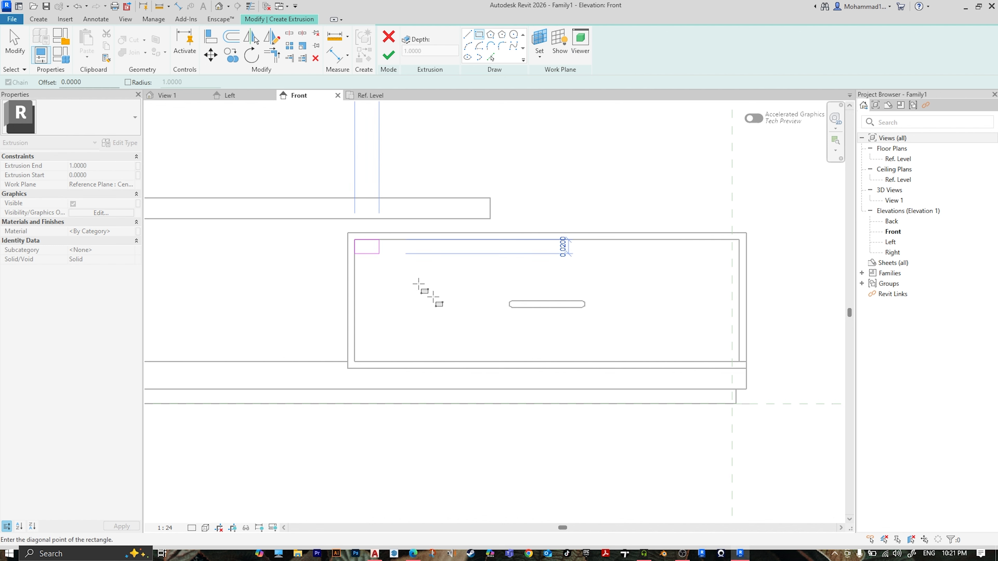
left_click(739, 361)
left_click(114, 166)
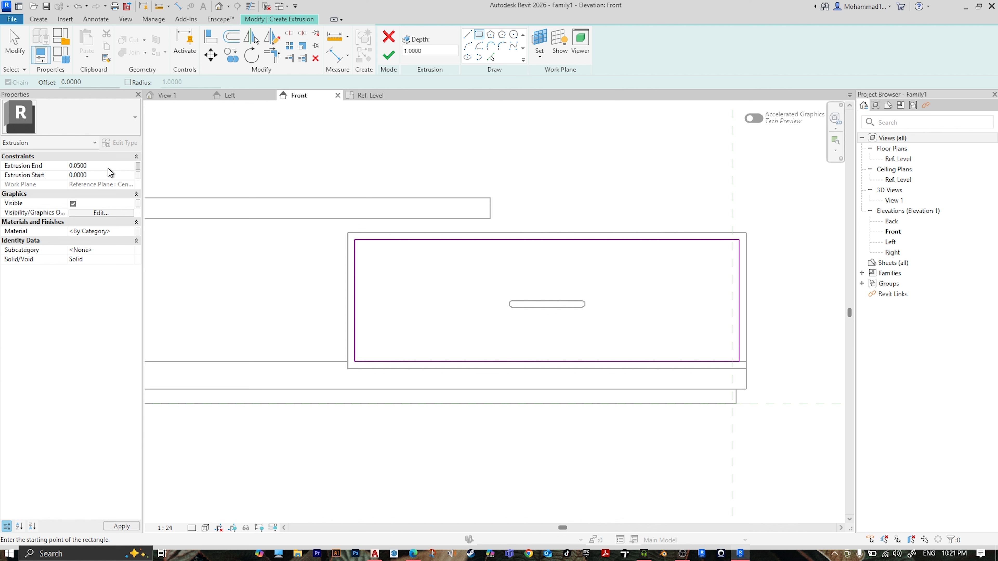
left_click(388, 56)
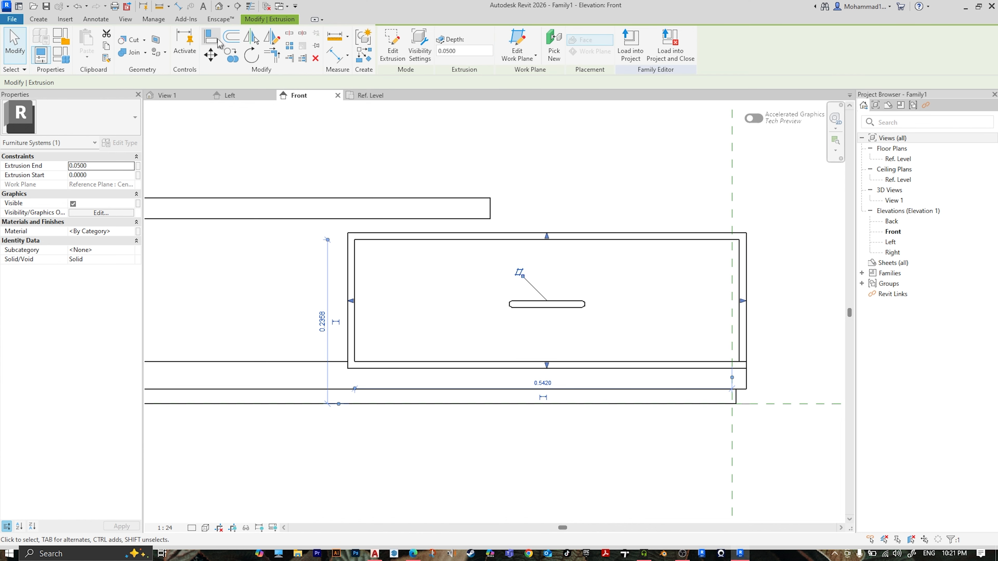
- Open the default 3D view and select the drawer front panel inside the box opening
left_click(219, 5)
key("Escape")
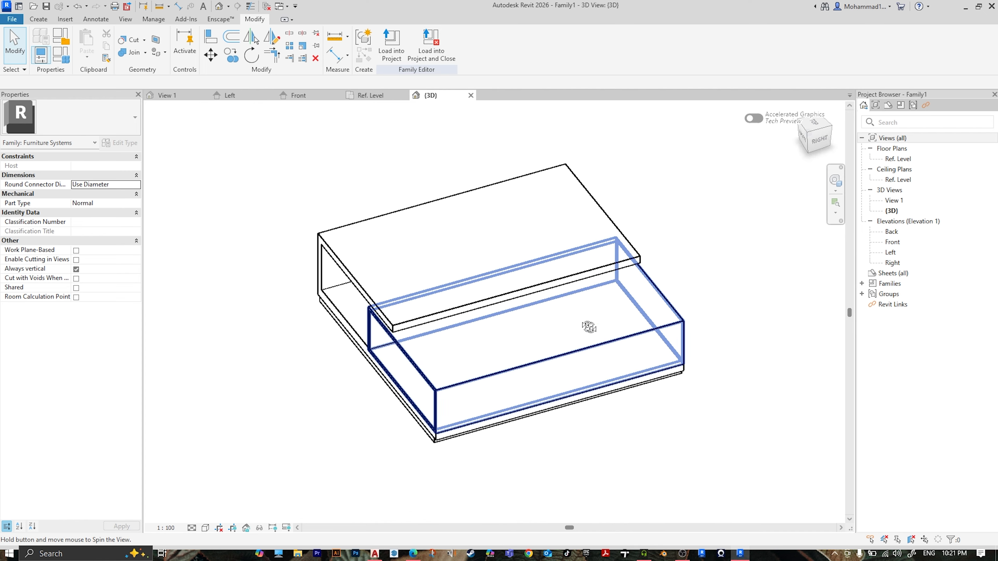
middle_click_drag(589, 327, 356, 346, "shift")
scroll(311, 223, "up", 6)
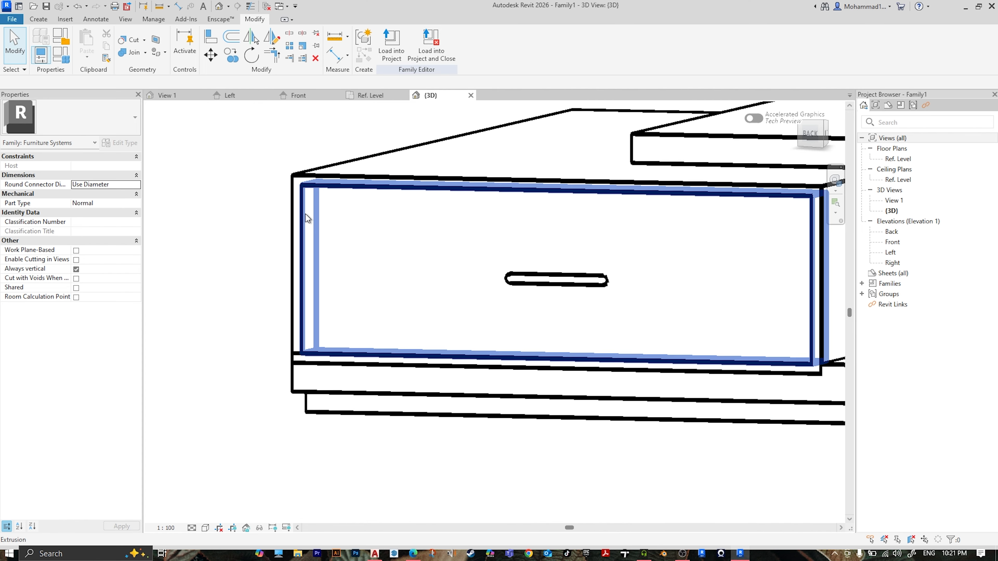
left_click(307, 217)
middle_click_drag(330, 301, 813, 138, "shift")
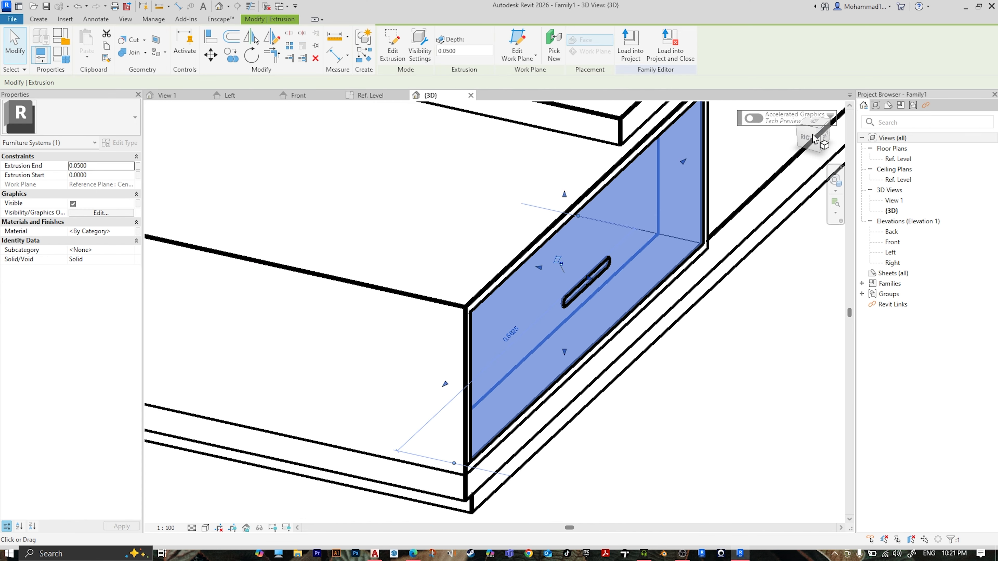
- Look at the model from the Right side and copy the drawer front to the opposite end of the table
left_click(813, 138)
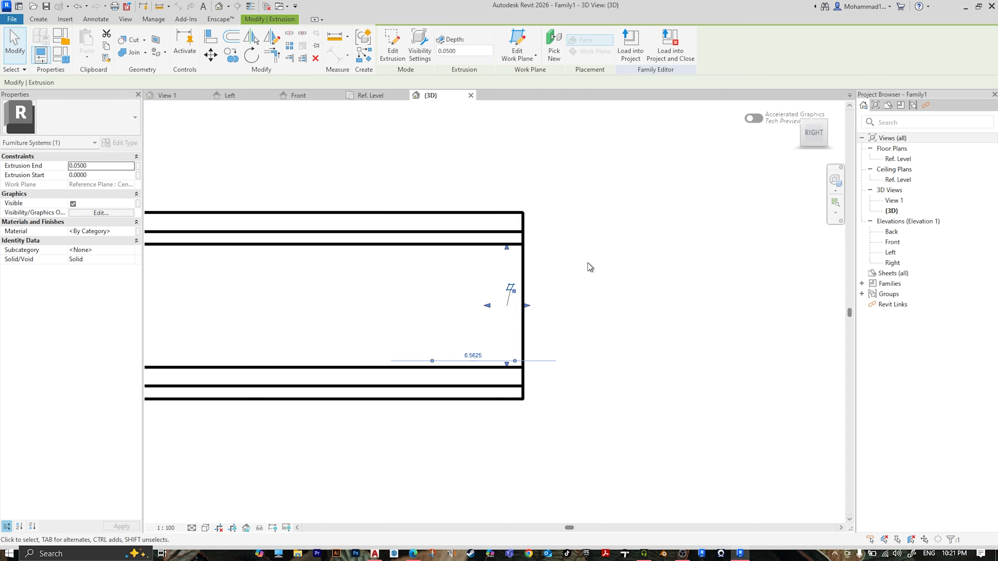
scroll(589, 268, "down", 2)
middle_click_drag(570, 270, 604, 276)
left_click(231, 55)
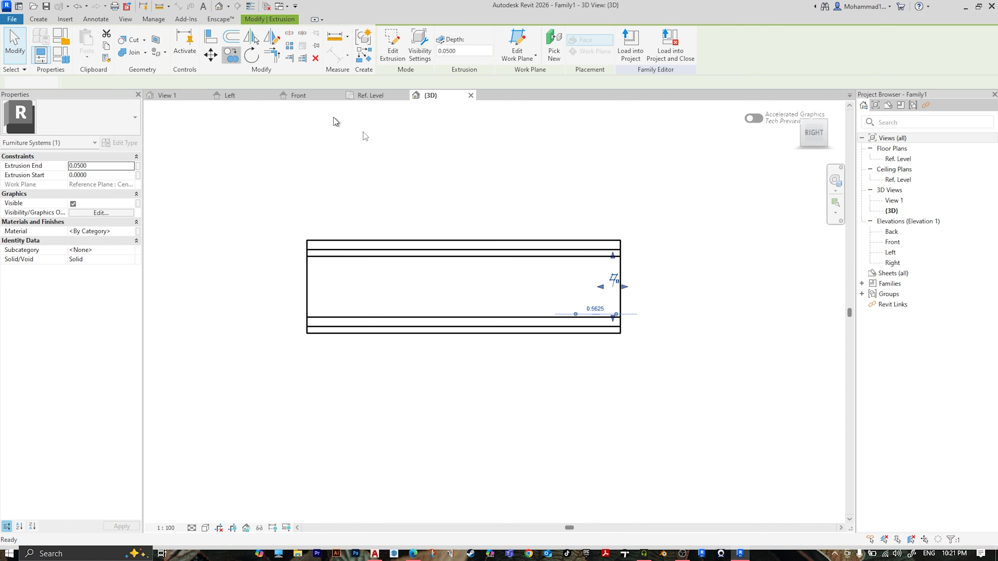
key("c")
key("o")
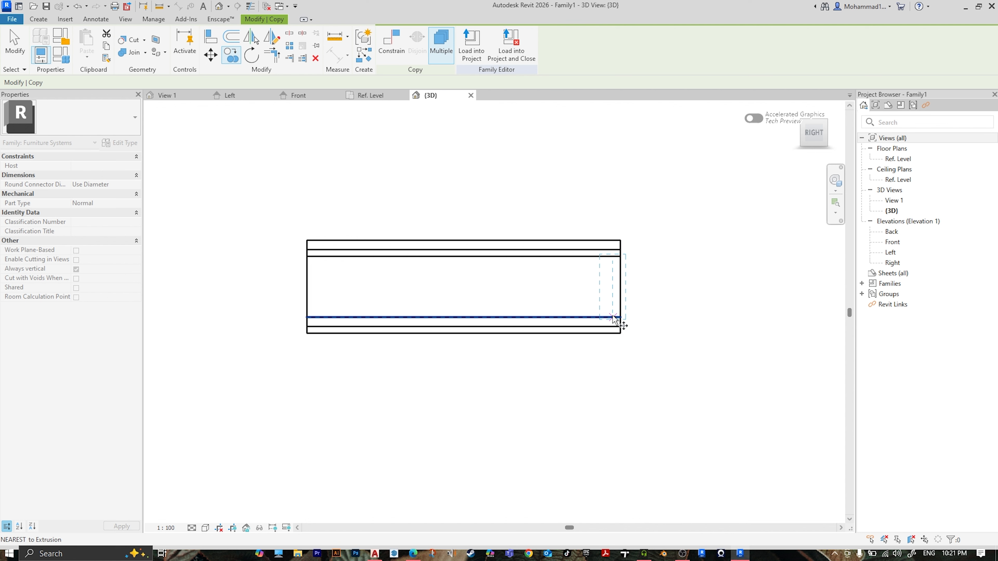
left_click(620, 314)
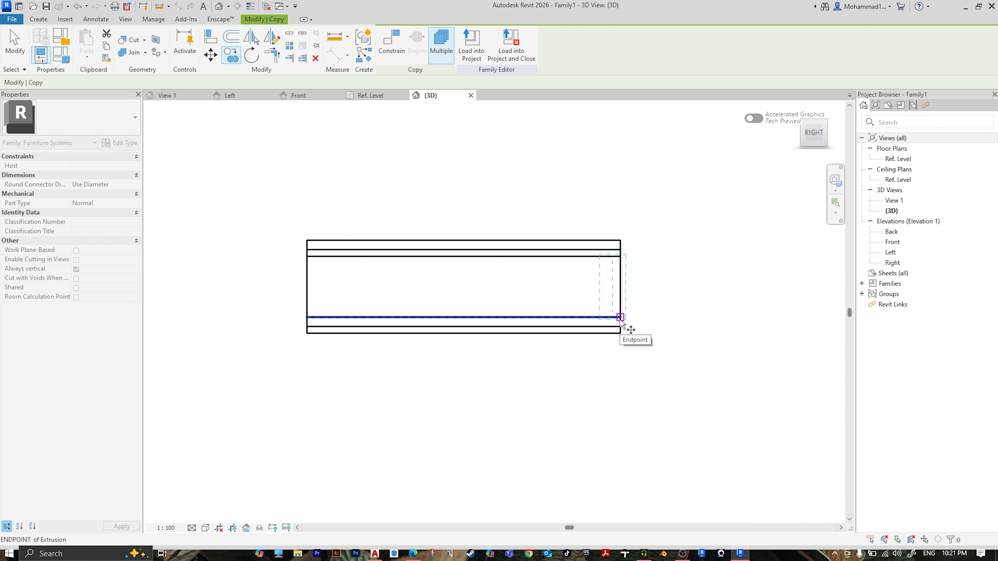
left_click(310, 318)
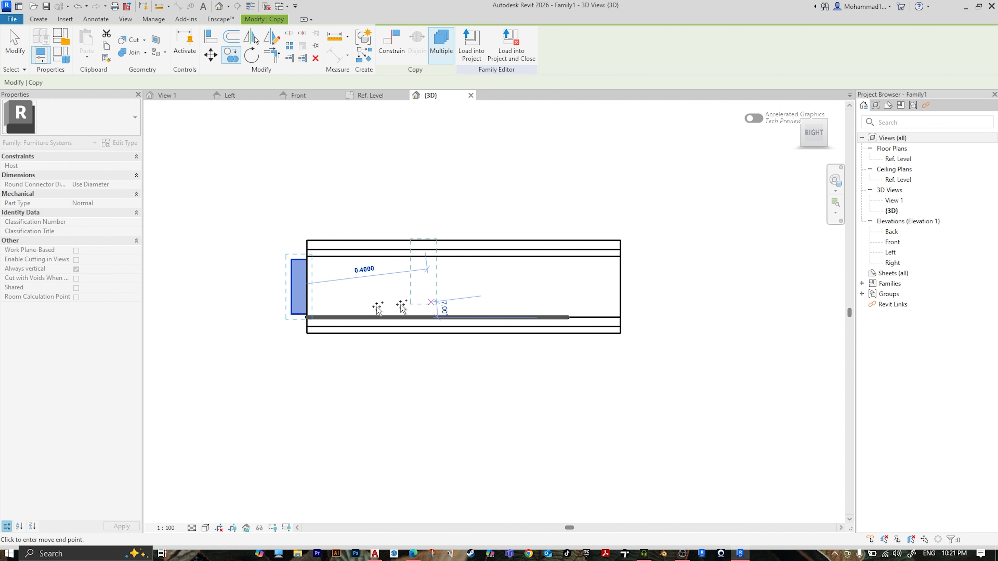
- Shift the copied drawer front inward so it sits flush with the table's end, and orbit to check the model
scroll(299, 311, "up", 3)
key("Escape")
left_click(284, 292)
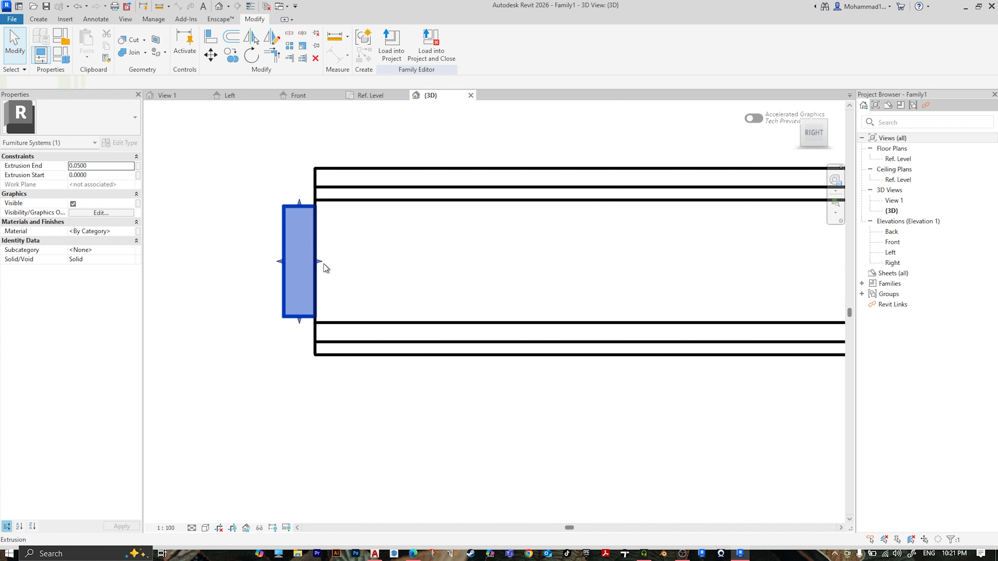
left_click_drag(325, 262, 317, 261)
key("Escape")
scroll(410, 282, "down", 4)
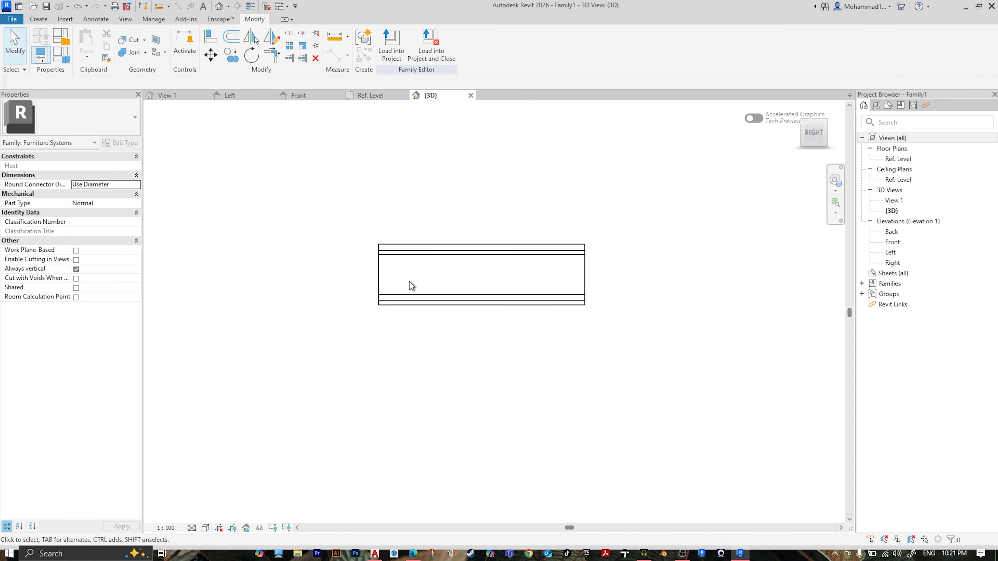
middle_click_drag(649, 273, 497, 318, "shift")
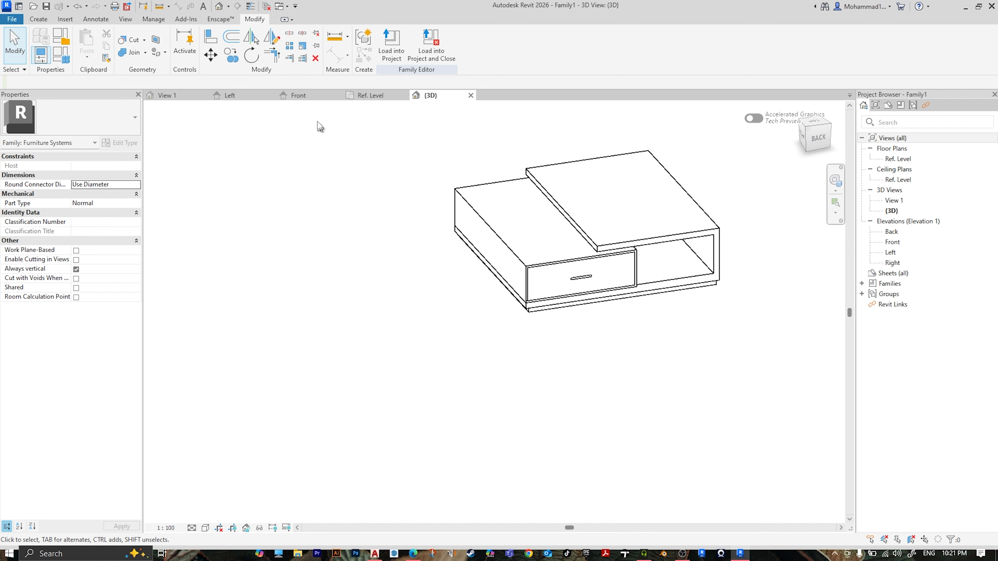
- In the Front elevation, extrude the drawer handle from the picked slot outline with an extrusion end of 0.01 m
left_click(311, 99)
scroll(561, 350, "down", 2)
scroll(553, 348, "up", 5)
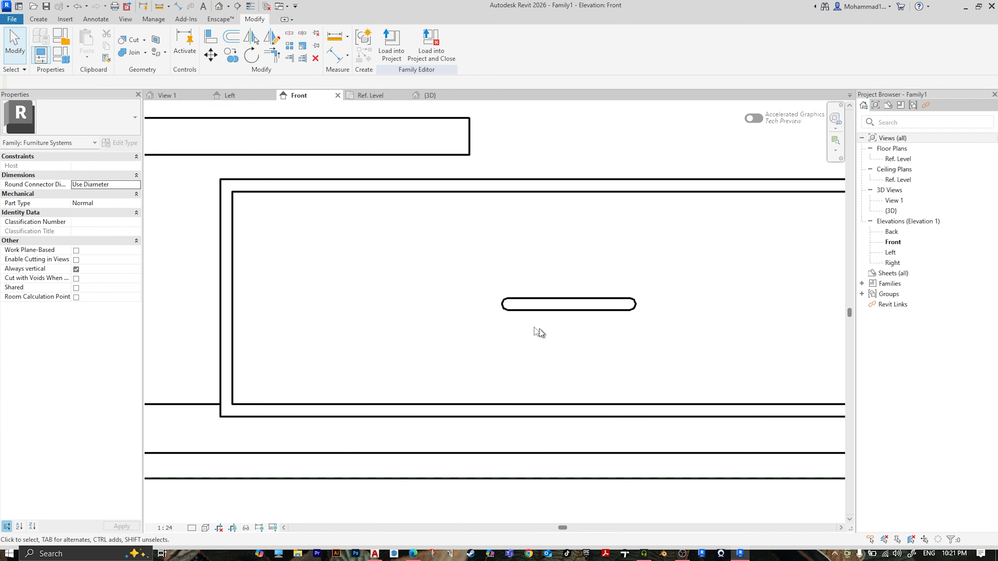
left_click(38, 19)
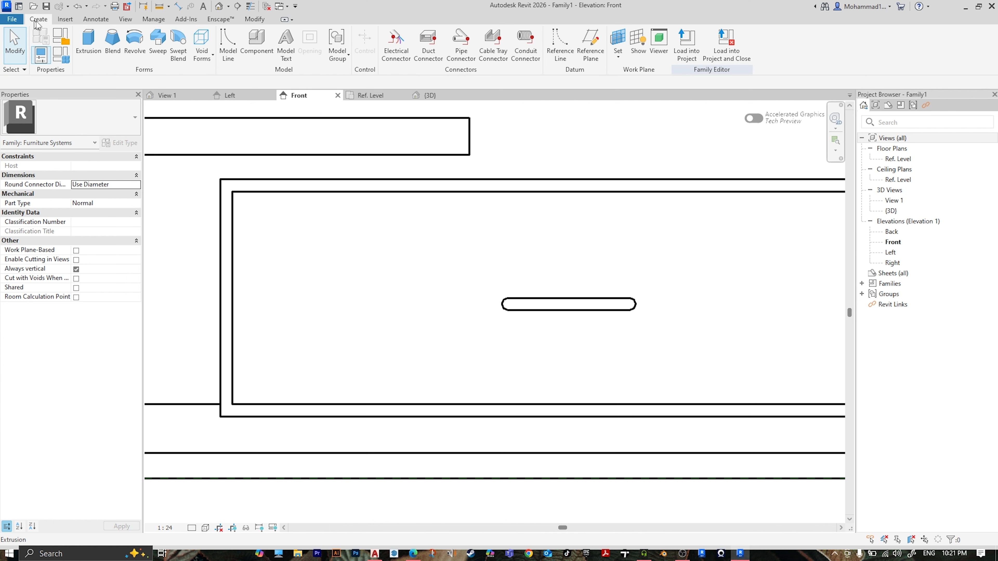
left_click(89, 43)
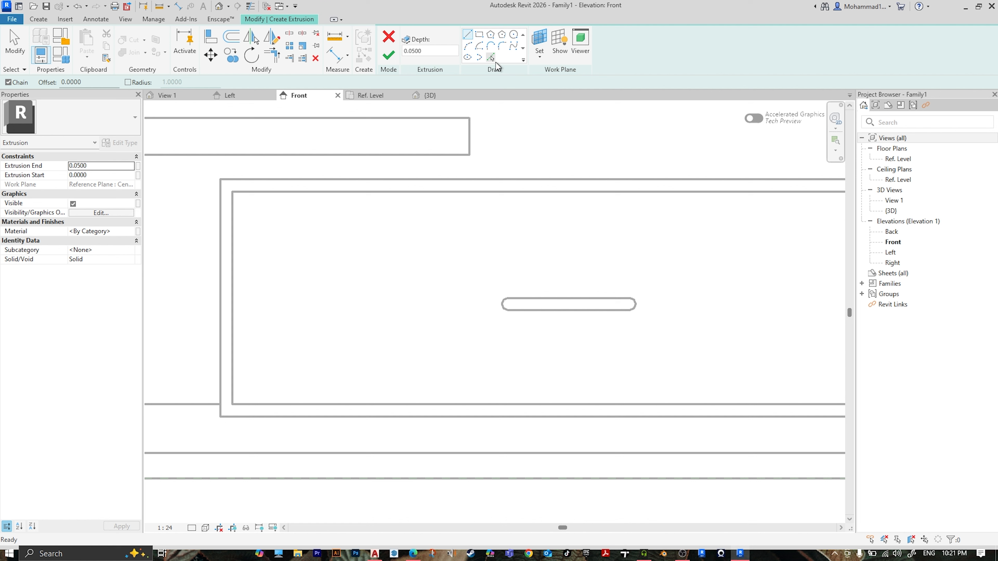
left_click(491, 57)
key("Tab")
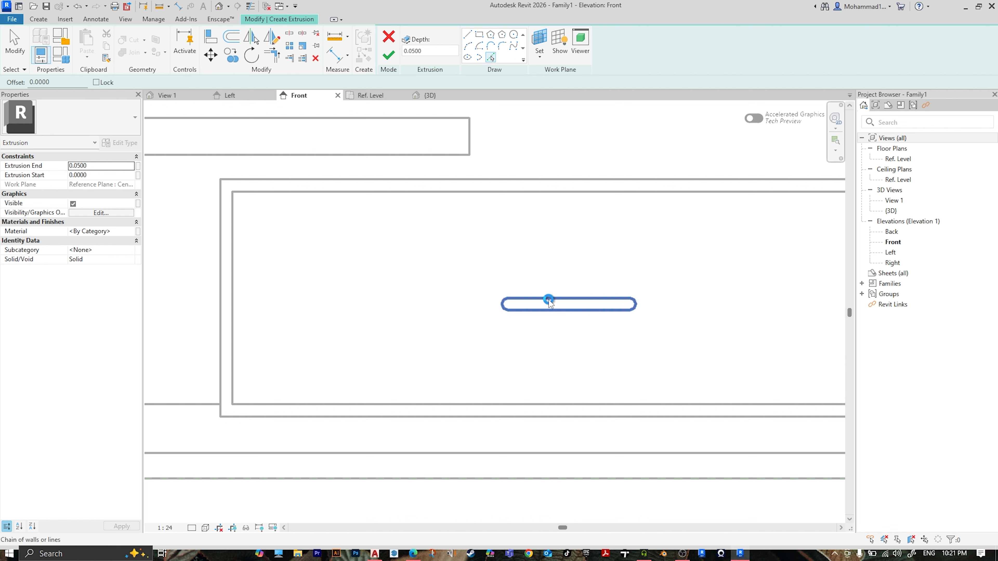
left_click(549, 301)
left_click(118, 167)
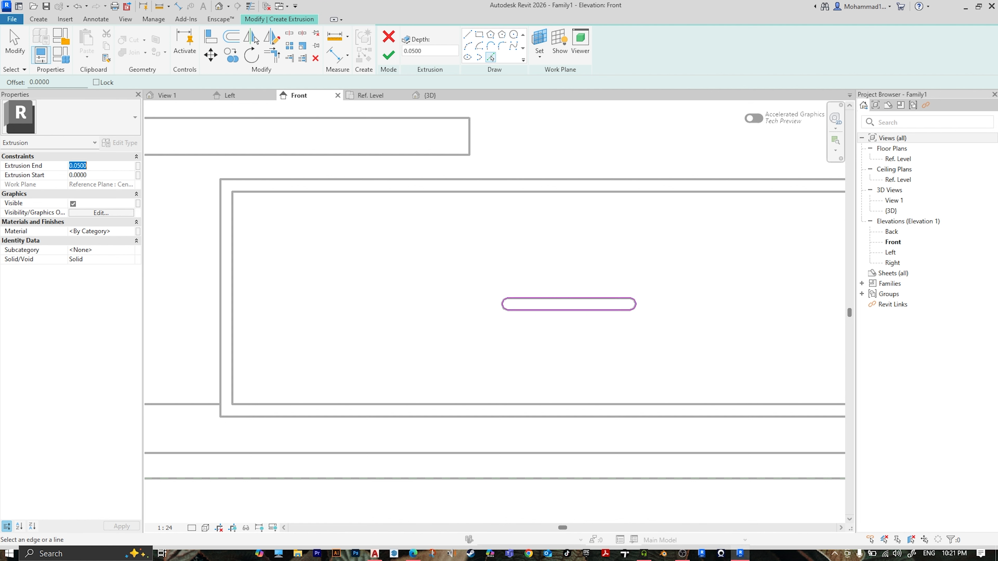
key("Return")
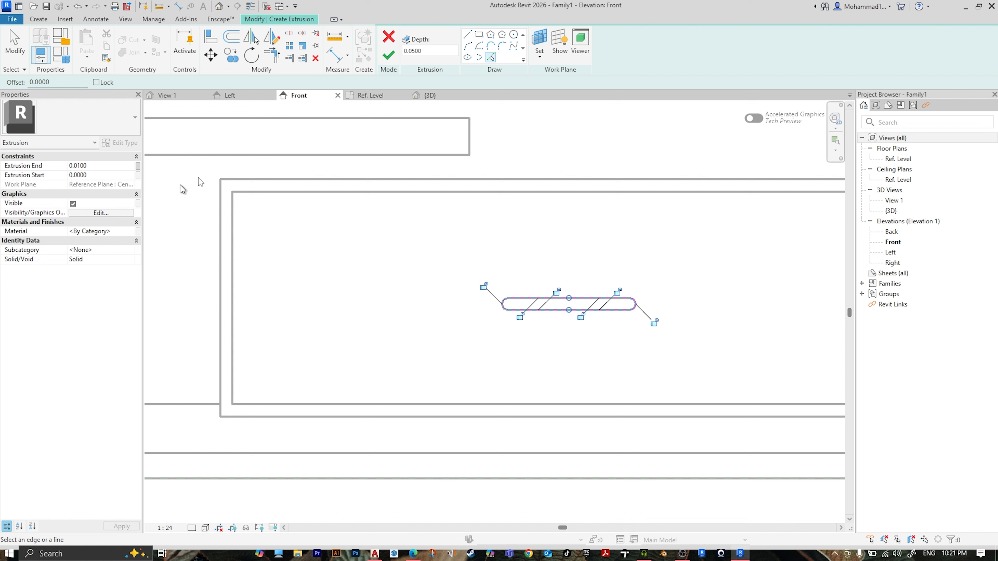
left_click(389, 55)
- Return to the default 3D view, clear the selection and set the view scale to 1:1
left_click(430, 95)
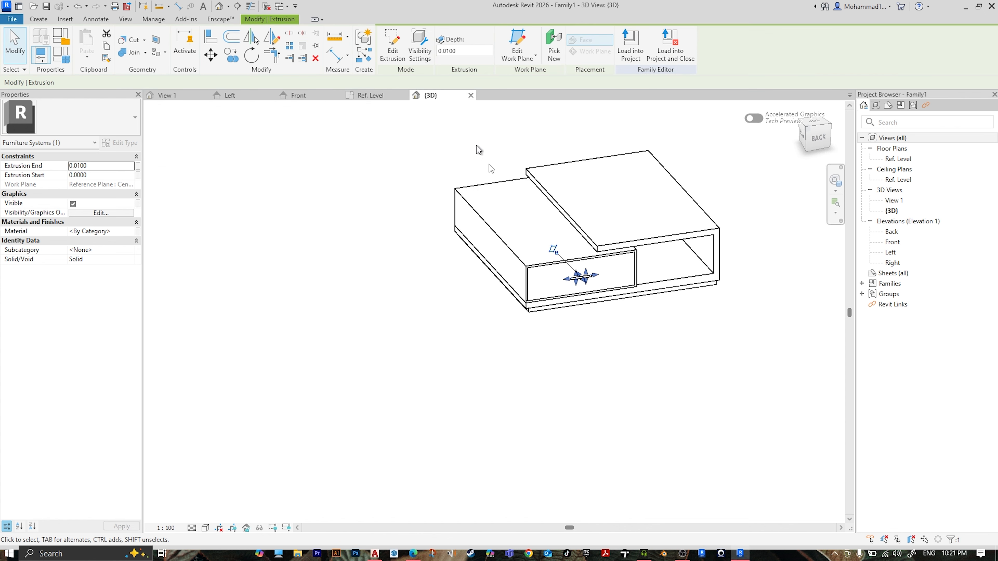
left_click(620, 362)
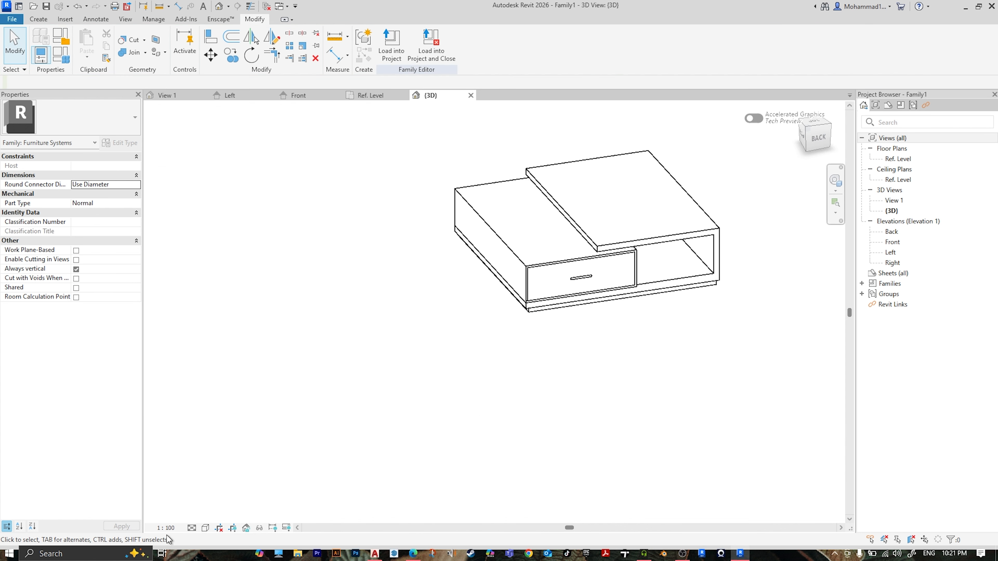
left_click(166, 529)
left_click(184, 379)
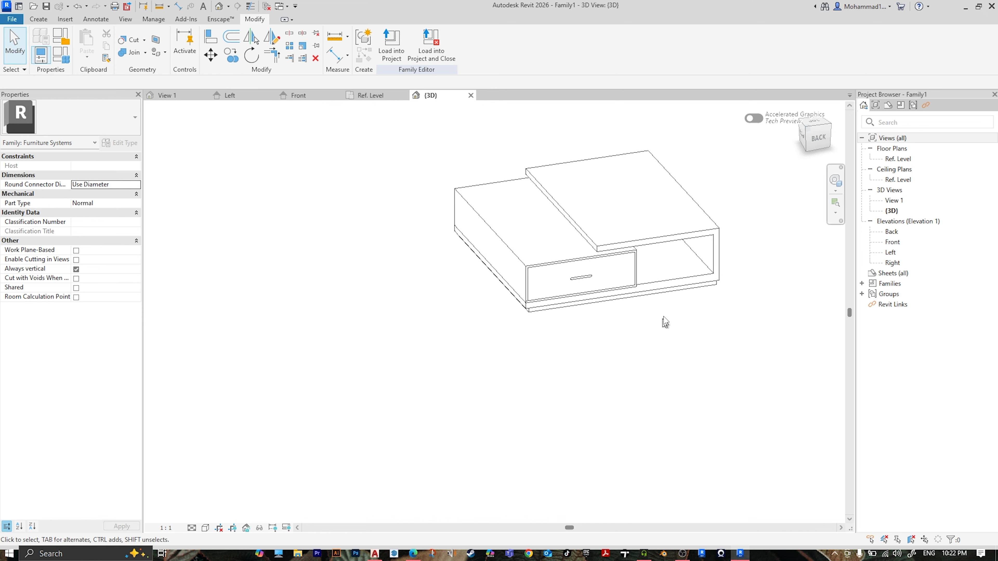
- Set the extrusion end of the table's main body with the raised top to 0.7 m
middle_click_drag(664, 322, 590, 312, "shift")
left_click(393, 177)
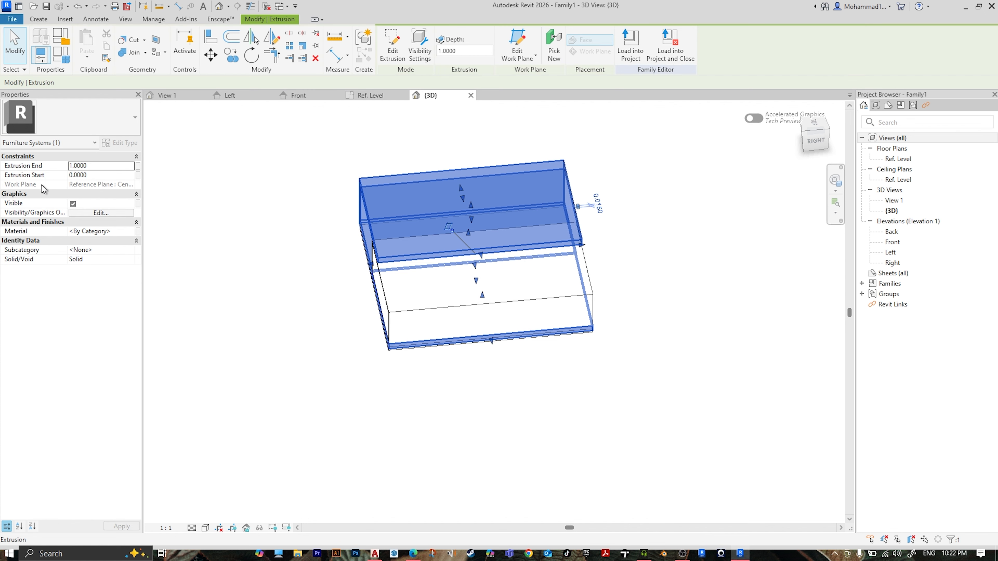
left_click(106, 166)
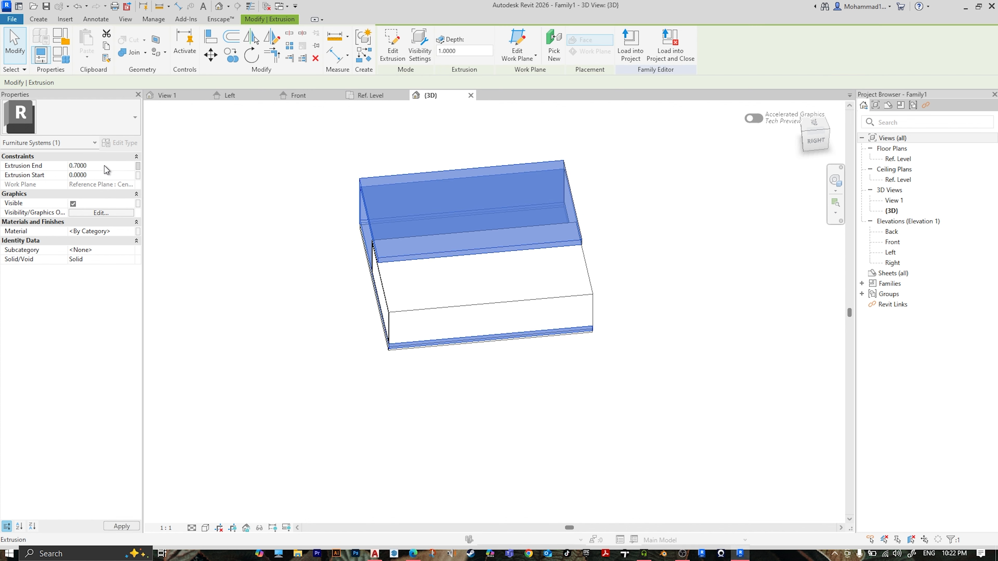
left_click(308, 356)
- Set the extrusion end of the plinth beneath the table to 0.7 m
left_click(376, 224)
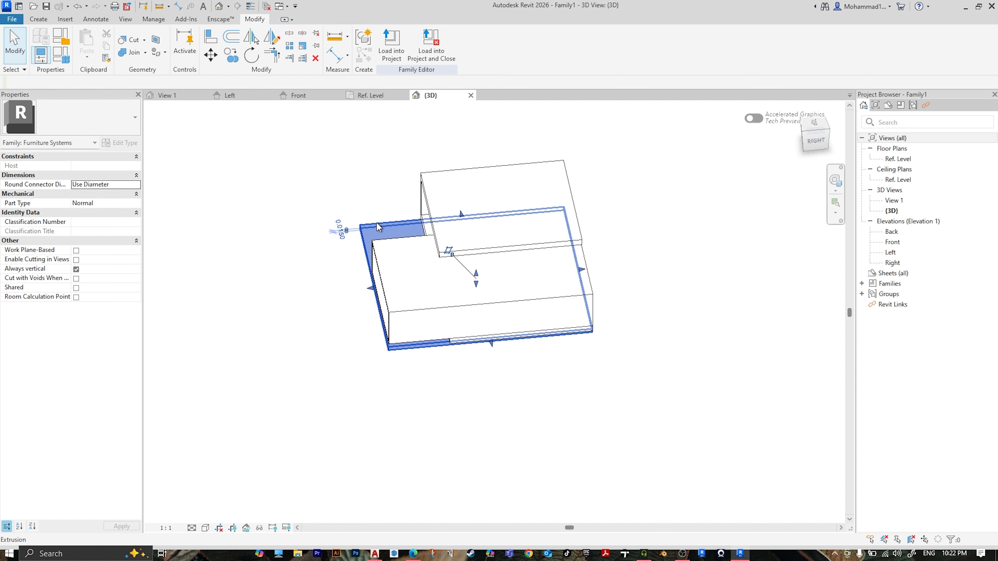
left_click(101, 165)
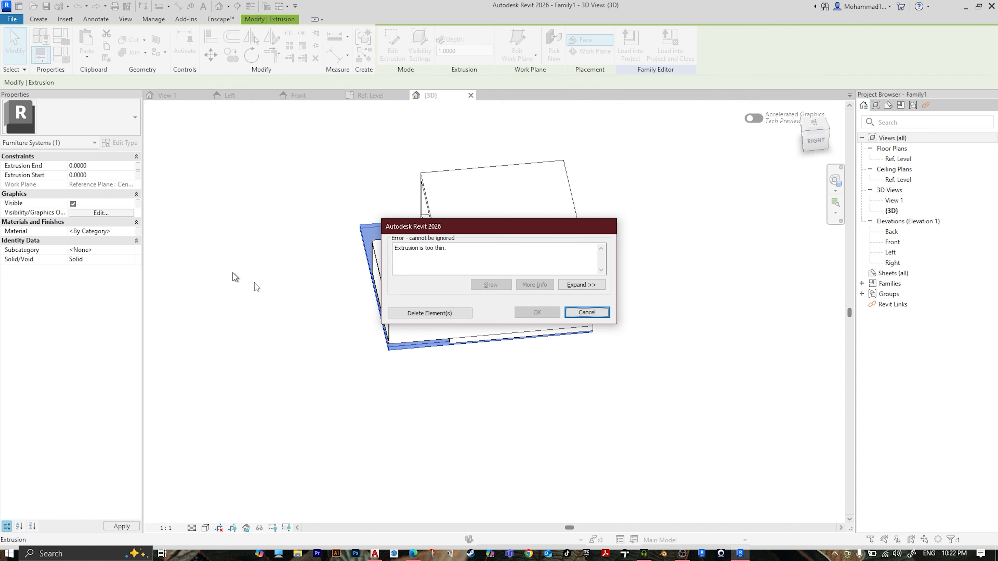
left_click(606, 314)
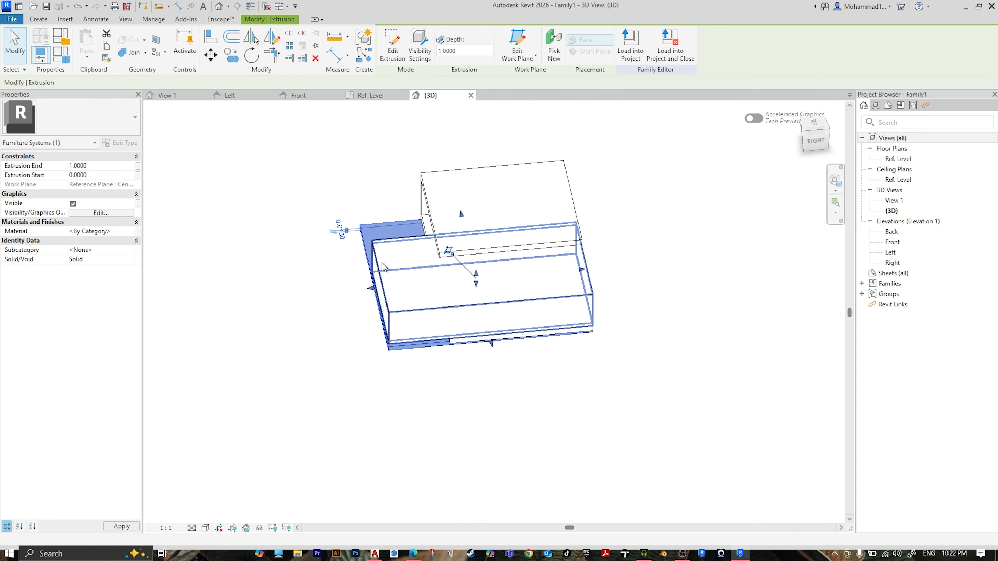
left_click(121, 168)
key("Return")
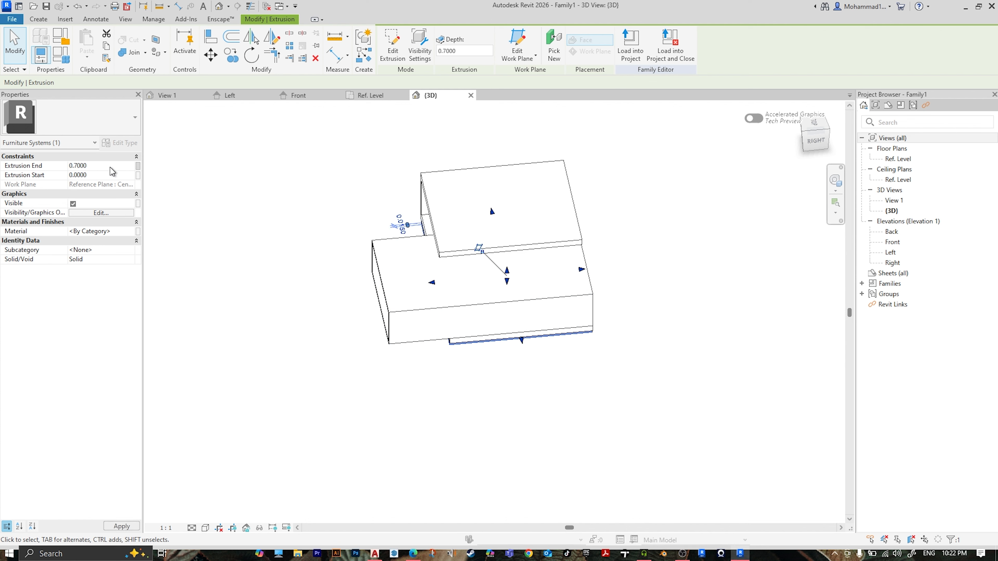
- Set the extrusion end of the drawer box to 0.7 m
key("ctrl+z")
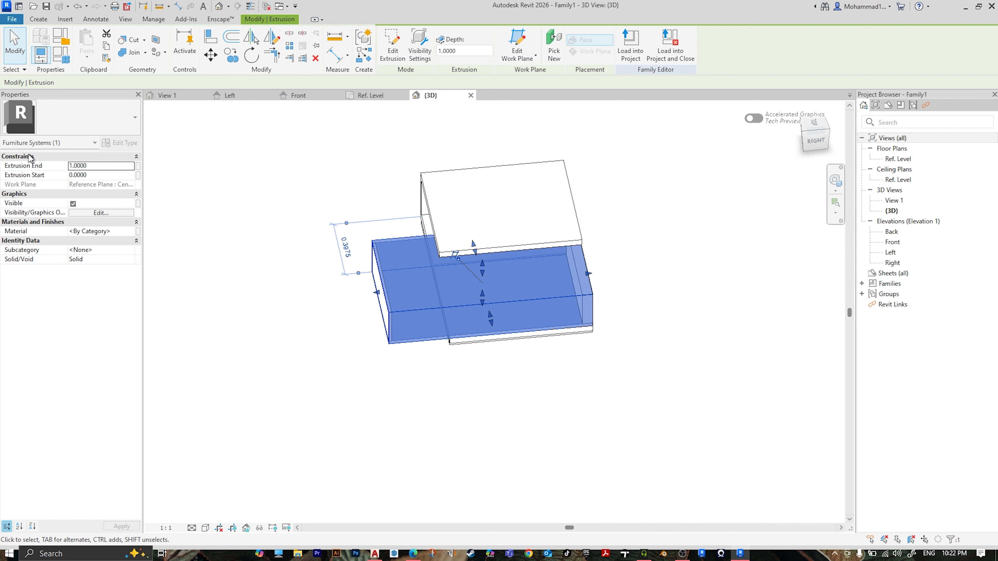
left_click(109, 168)
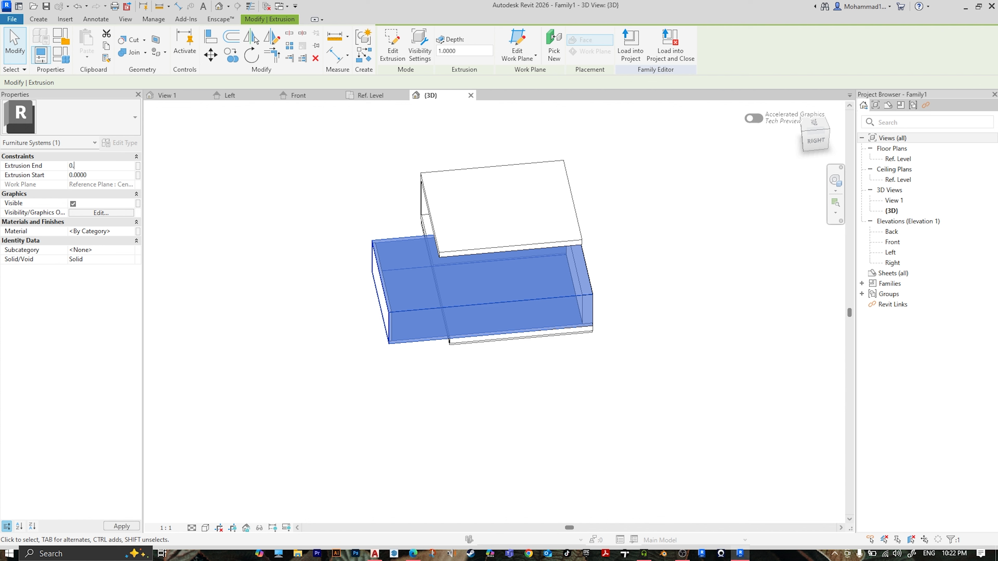
left_click(364, 385)
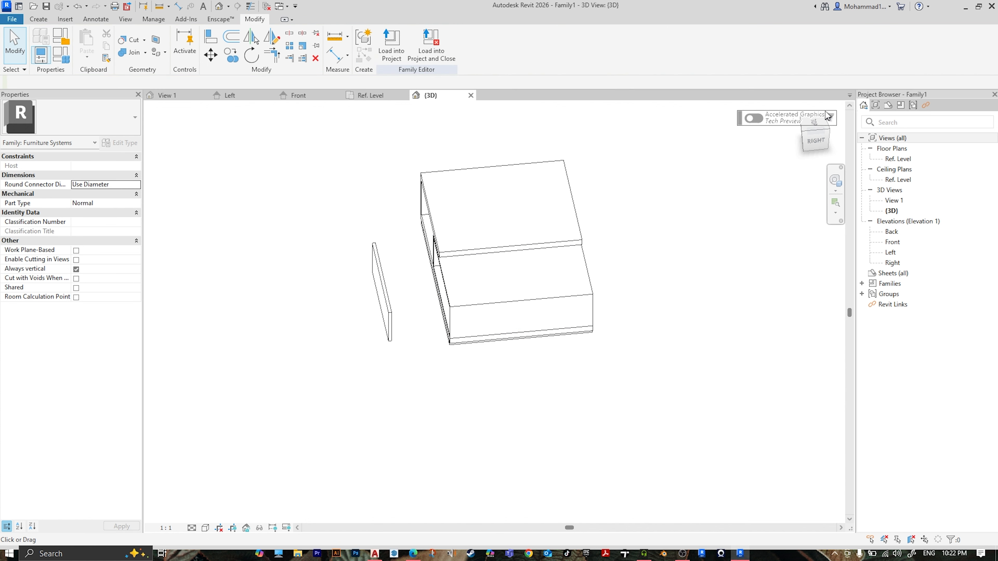
- From the Right side, move the detached drawer front inward so it sits flush with the shortened table's end
left_click(814, 141)
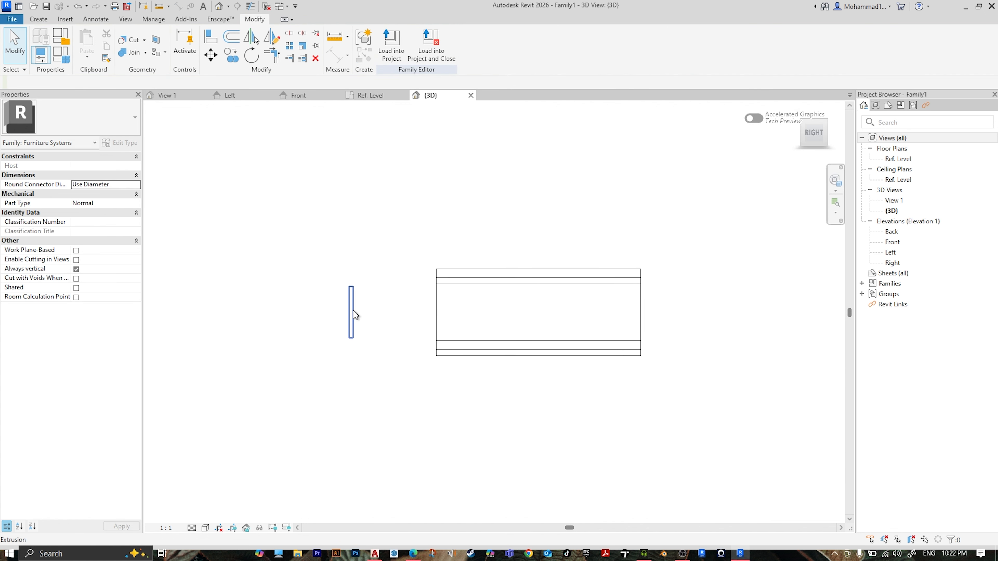
left_click(351, 311)
left_click_drag(357, 312, 443, 312)
left_click_drag(345, 312, 437, 313)
middle_click_drag(777, 327, 719, 355, "shift")
left_click(719, 356)
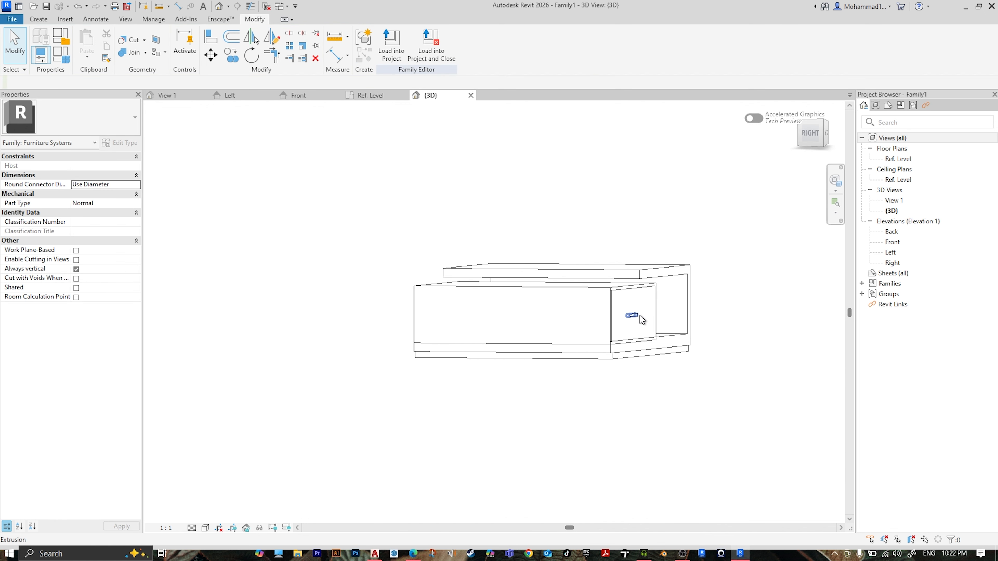
- Stretch the drawer handle's extrusion start to about -0.0024 m at the edge of the drawer end, and orbit to check it
left_click(639, 317)
scroll(629, 311, "up", 6)
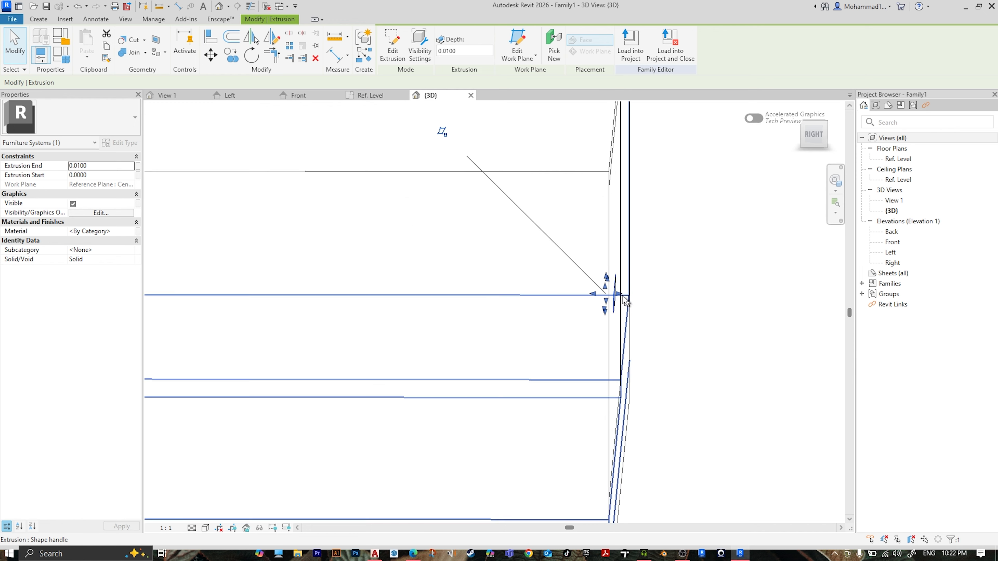
scroll(626, 301, "up", 3)
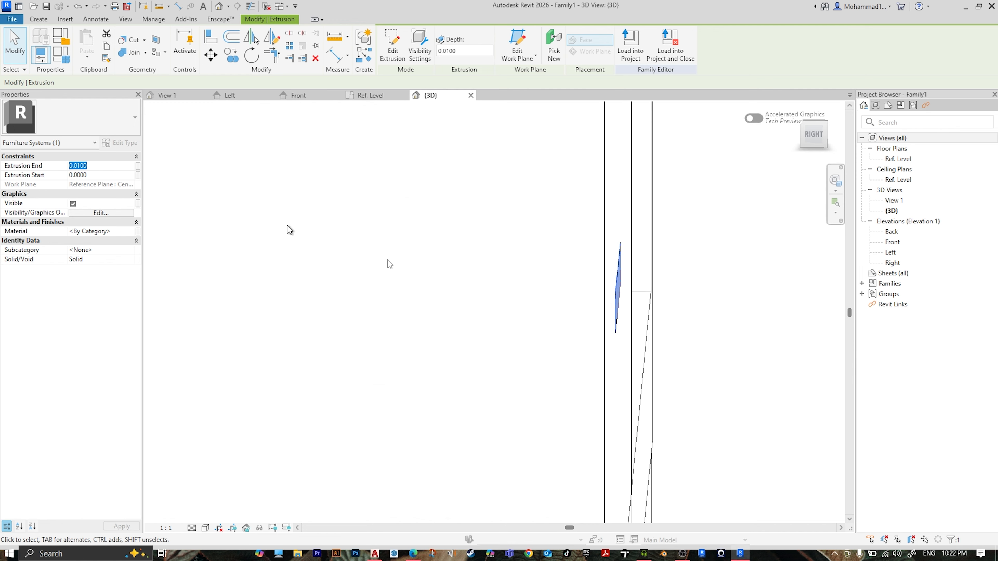
left_click_drag(621, 288, 629, 288)
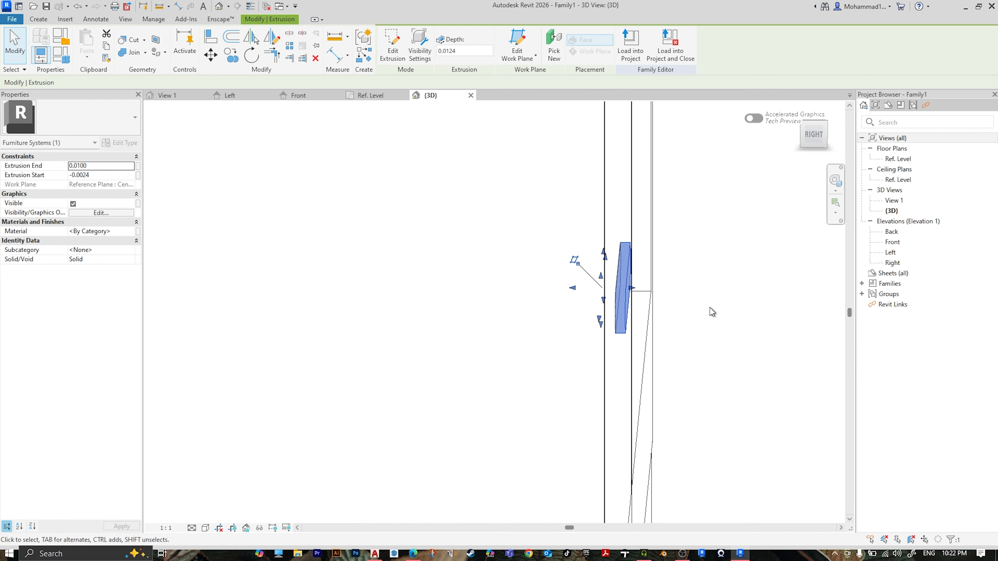
middle_click_drag(711, 310, 519, 207, "shift")
key("Escape")
middle_click_drag(678, 348, 542, 366, "shift")
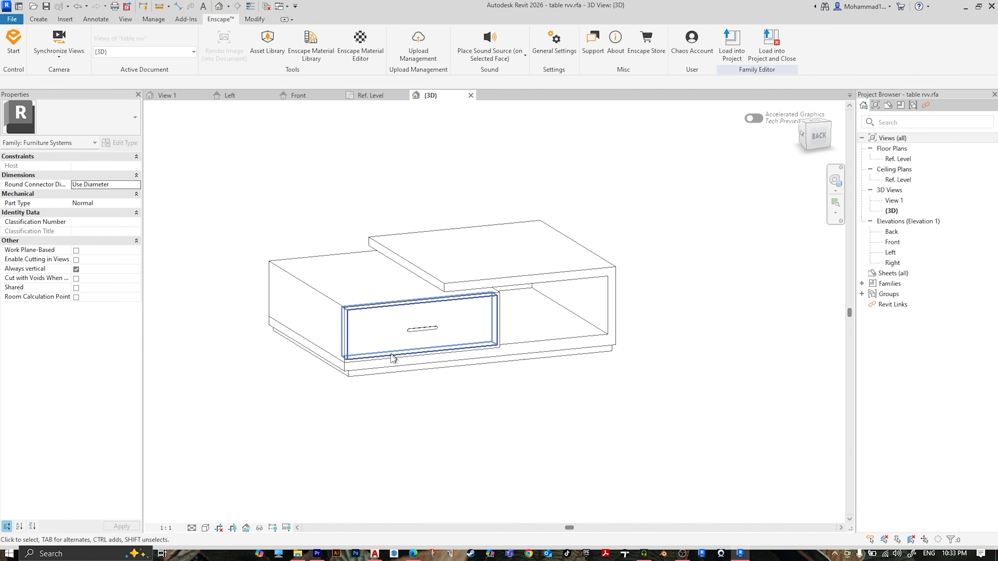
- Assign the Wood 42 material to the table's main body with the raised top
scroll(433, 341, "up", 2)
left_click(564, 250)
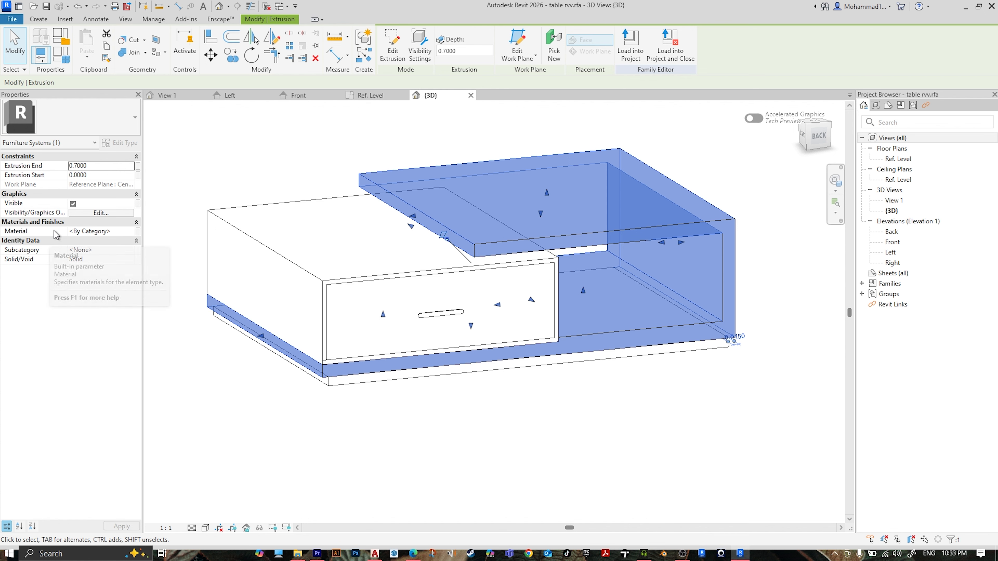
left_click(110, 230)
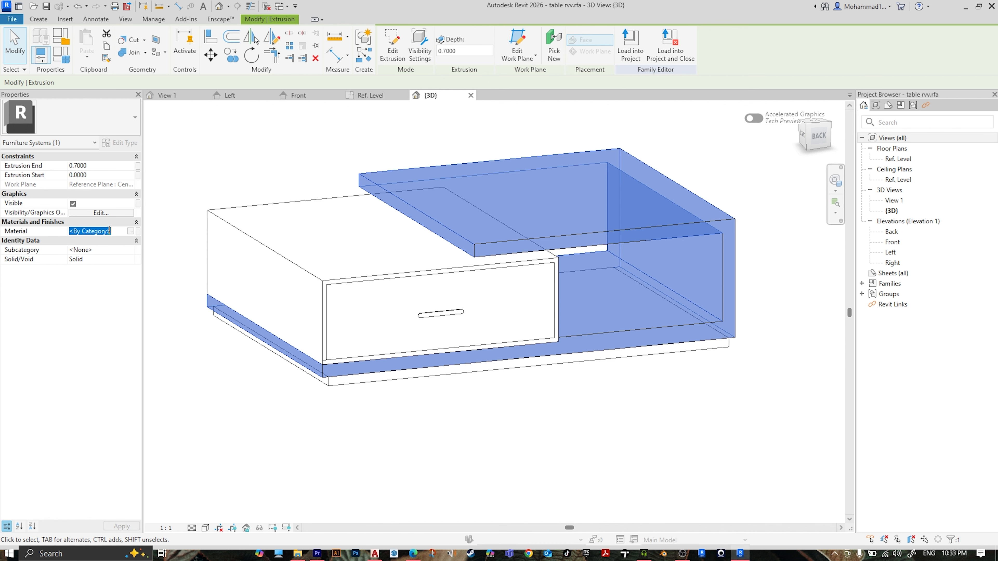
left_click(130, 231)
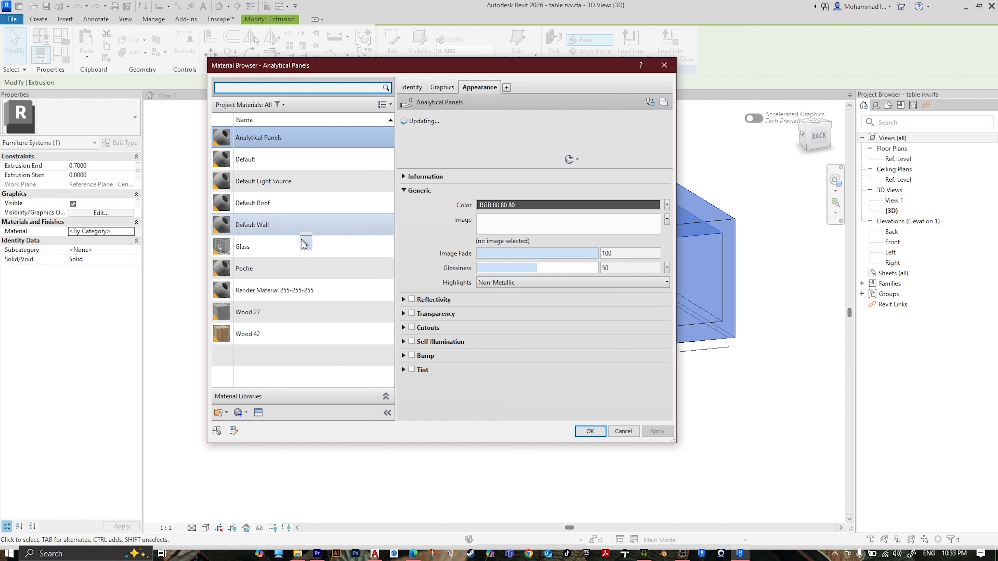
left_click(287, 339)
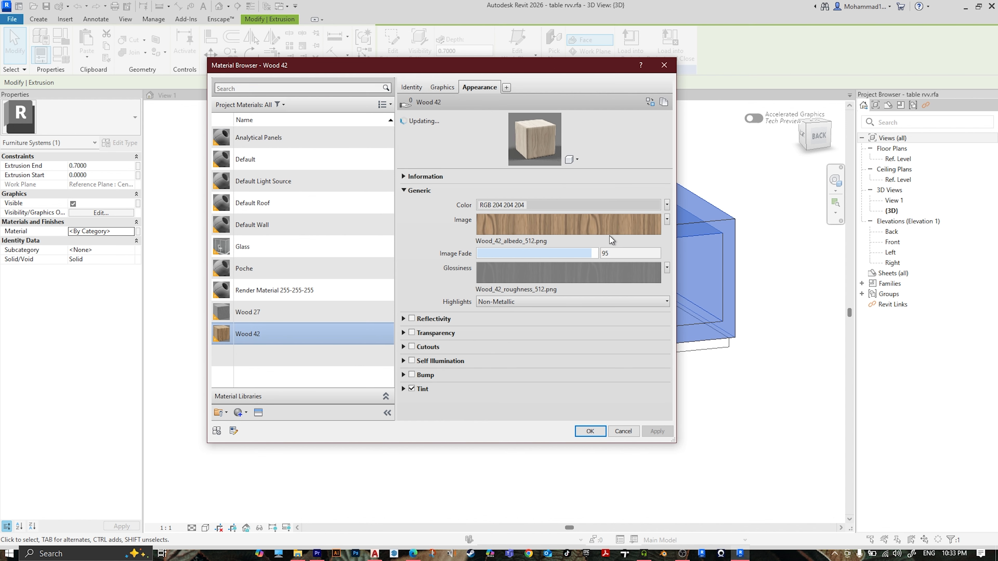
left_click(590, 431)
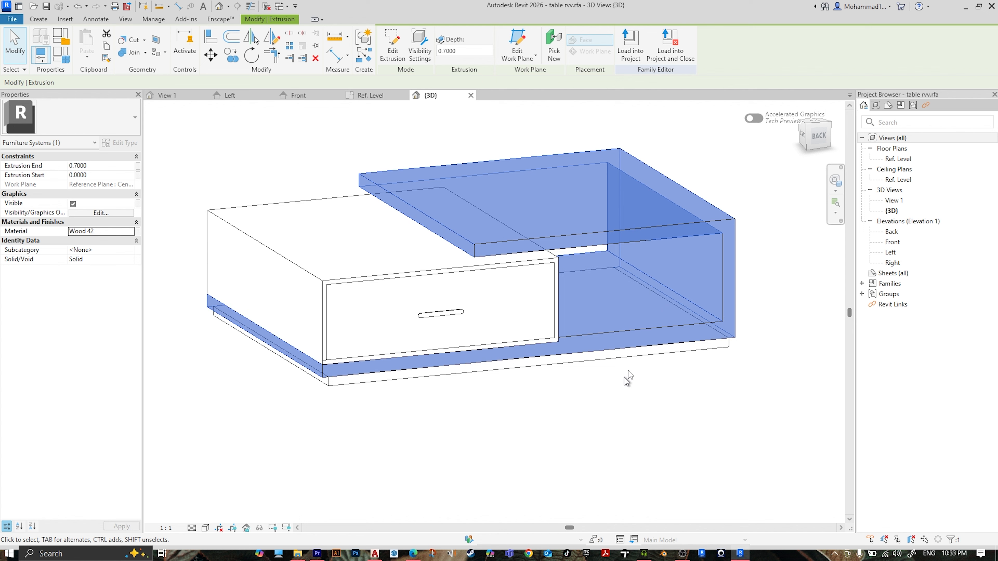
- Assign the Wood 42 material to the plinth beneath the table
left_click(638, 357)
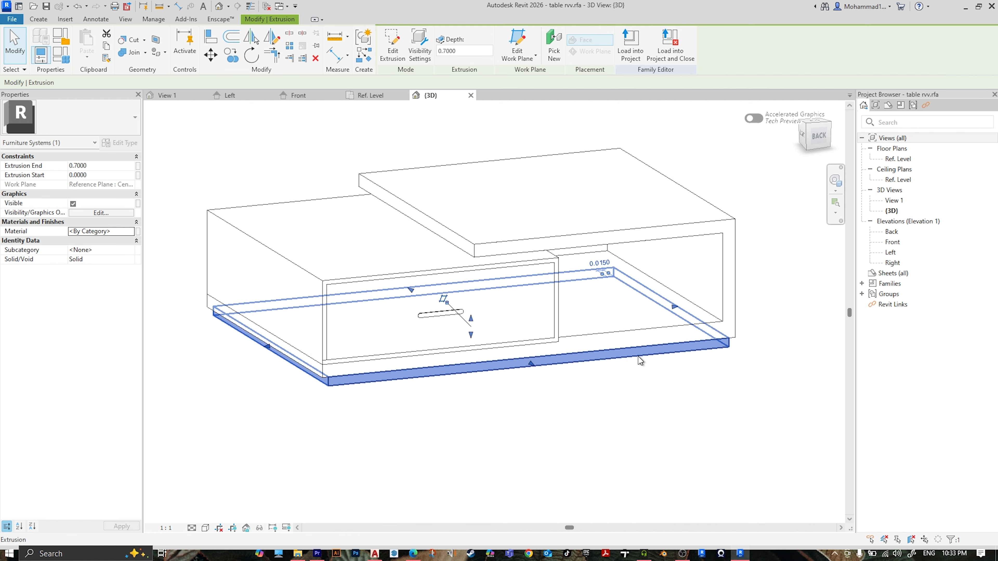
left_click(133, 232)
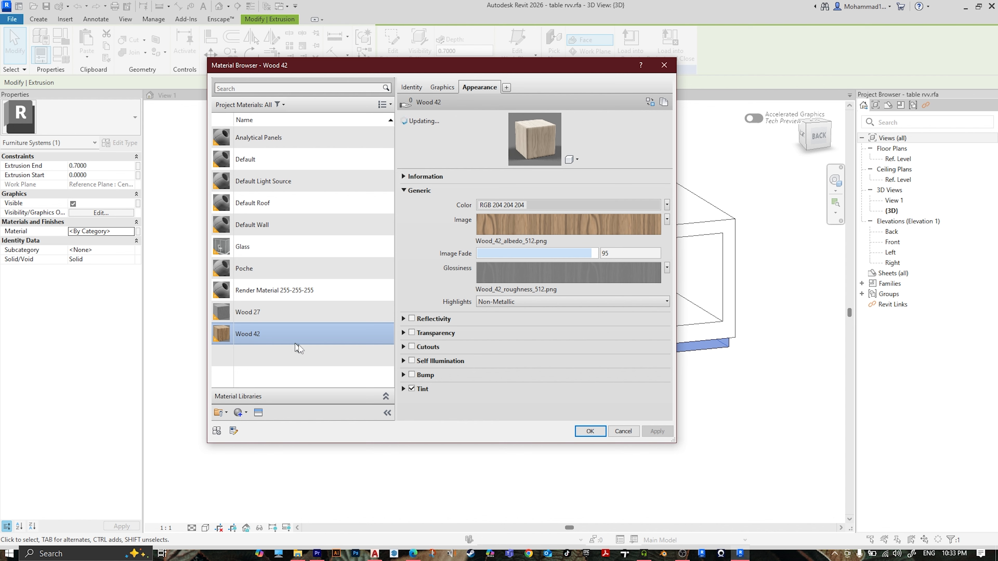
left_click(590, 431)
left_click(524, 415)
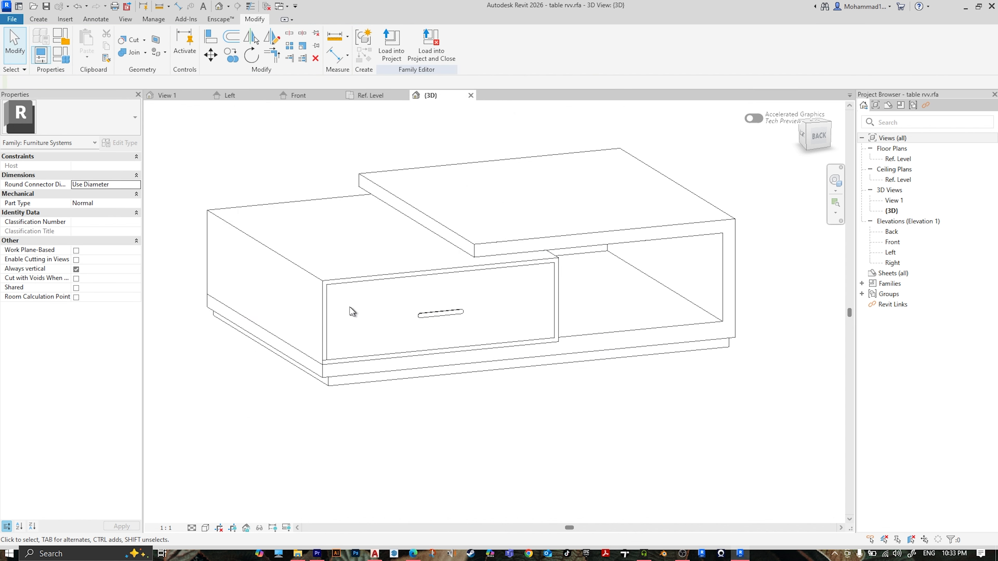
- Assign the Wood 27 material to the open drawer box beside the raised tabletop
left_click(323, 303)
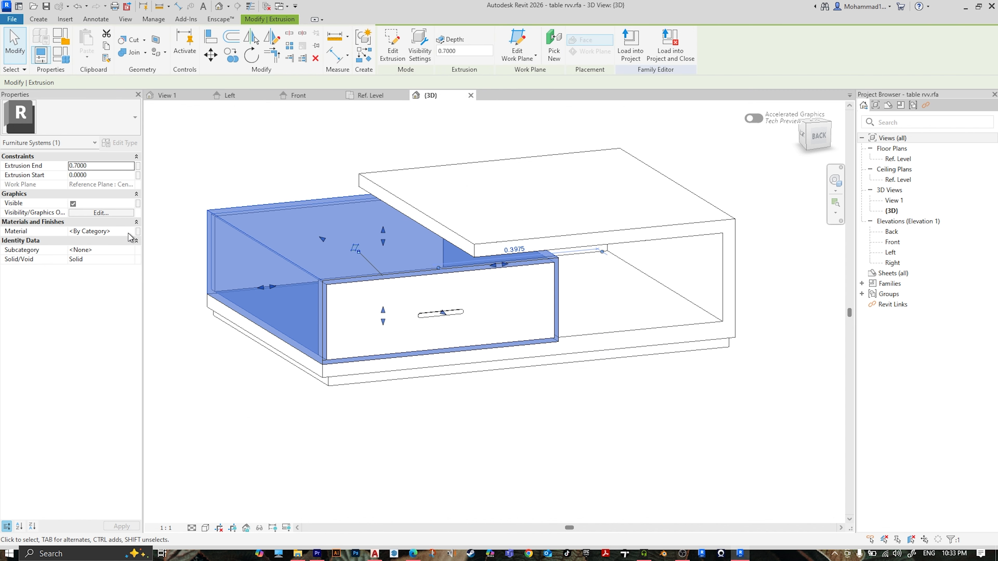
left_click(118, 231)
left_click(131, 231)
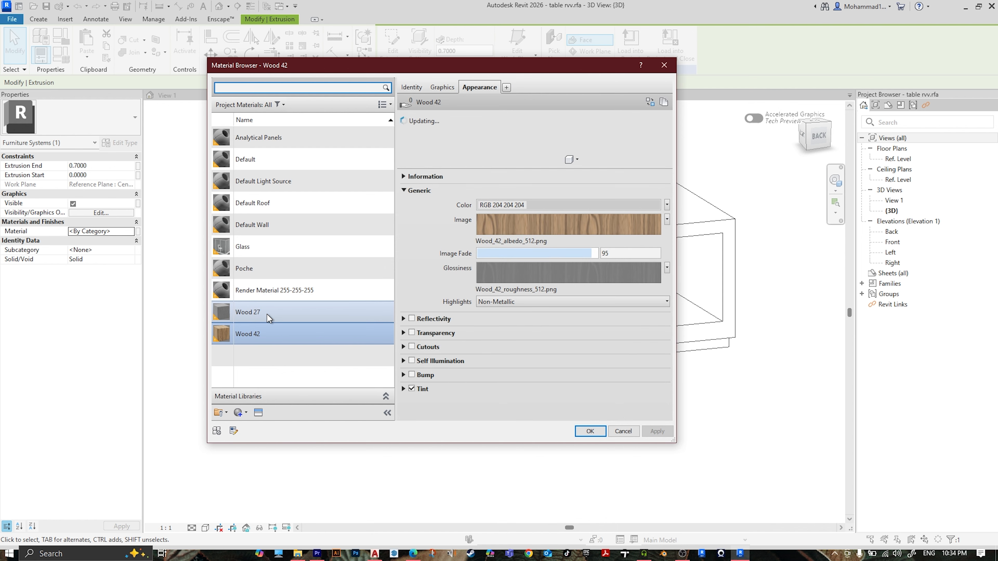
left_click(268, 314)
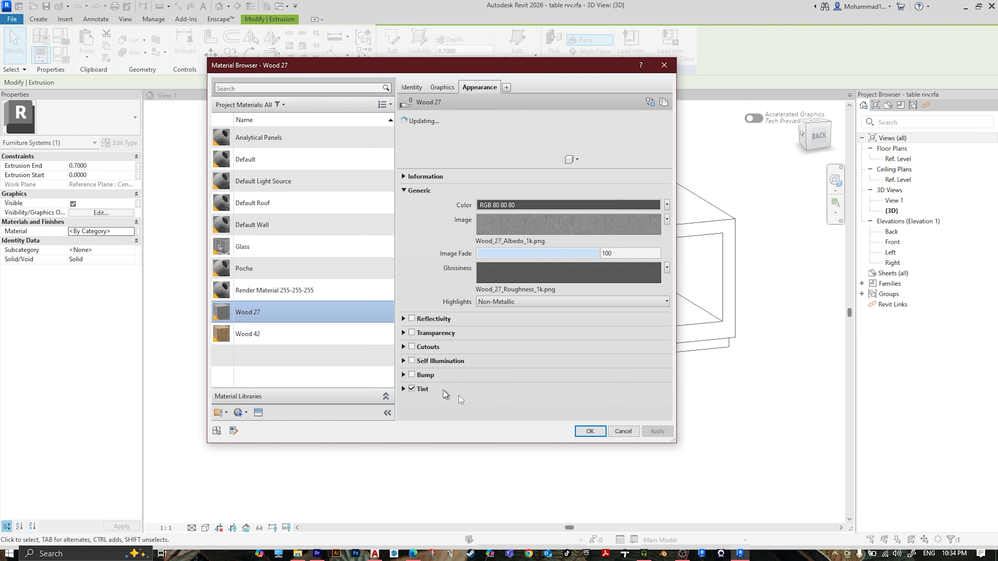
left_click(590, 431)
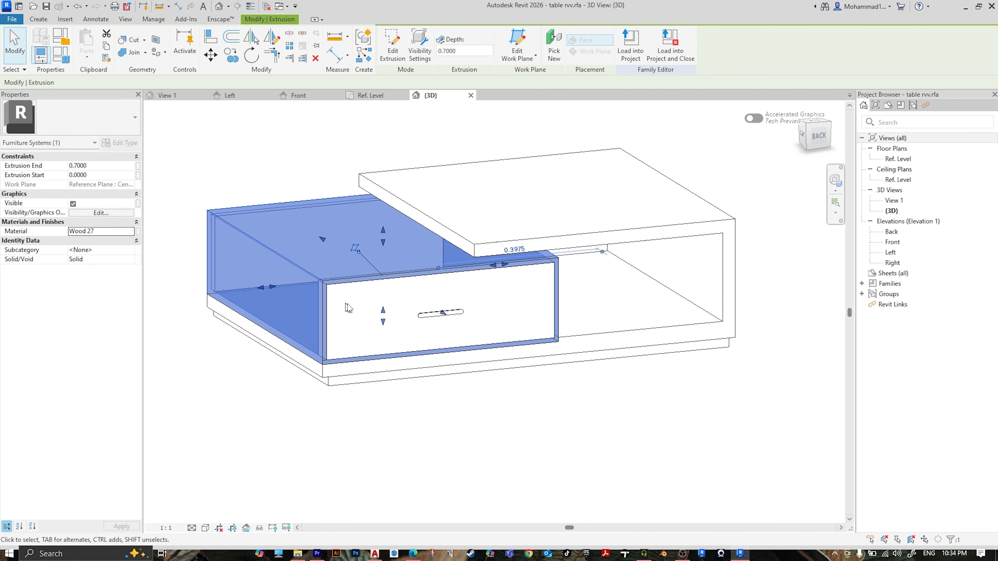
- Assign the Wood 27 material to the drawer front panel behind the handle
left_click(340, 286)
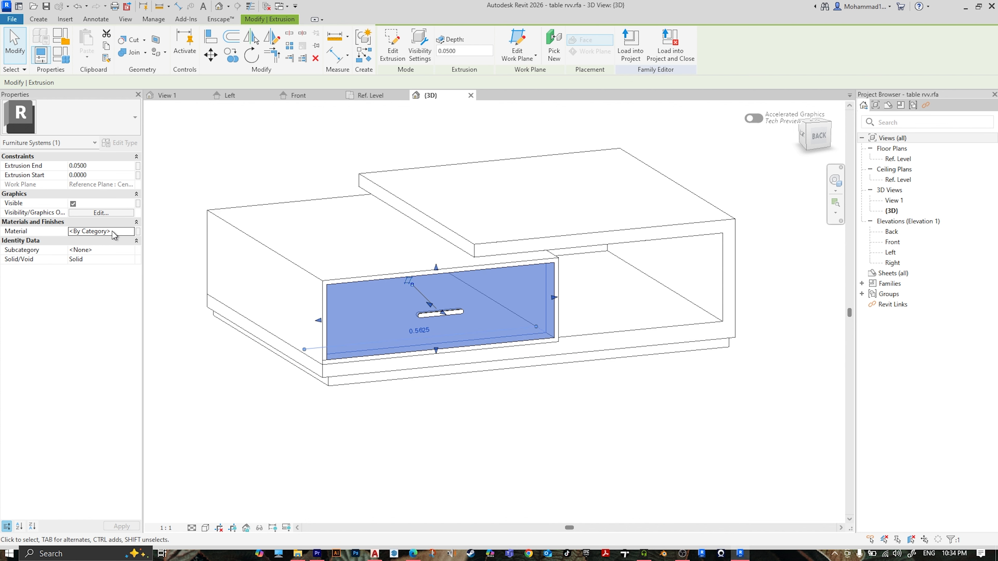
left_click(131, 232)
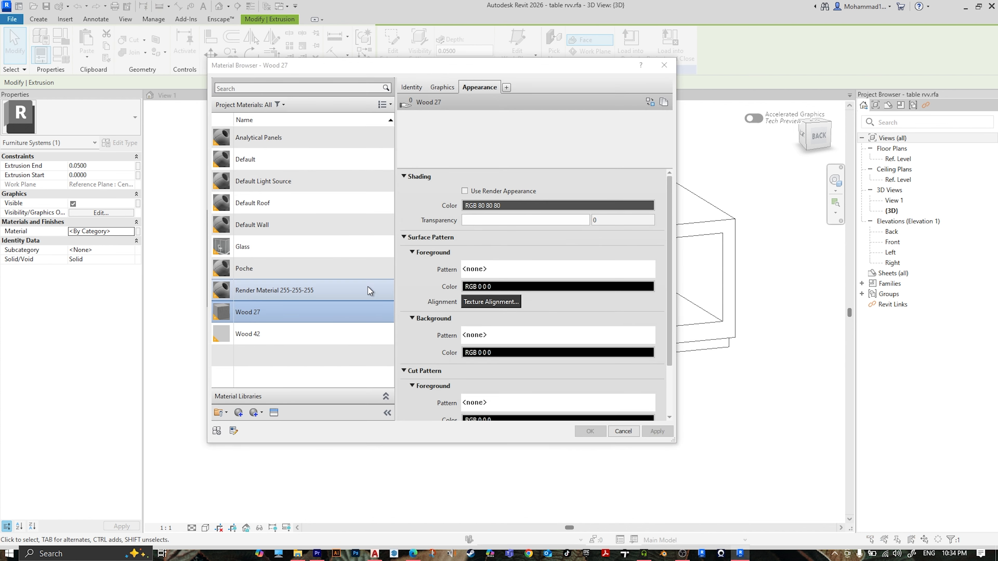
left_click(591, 432)
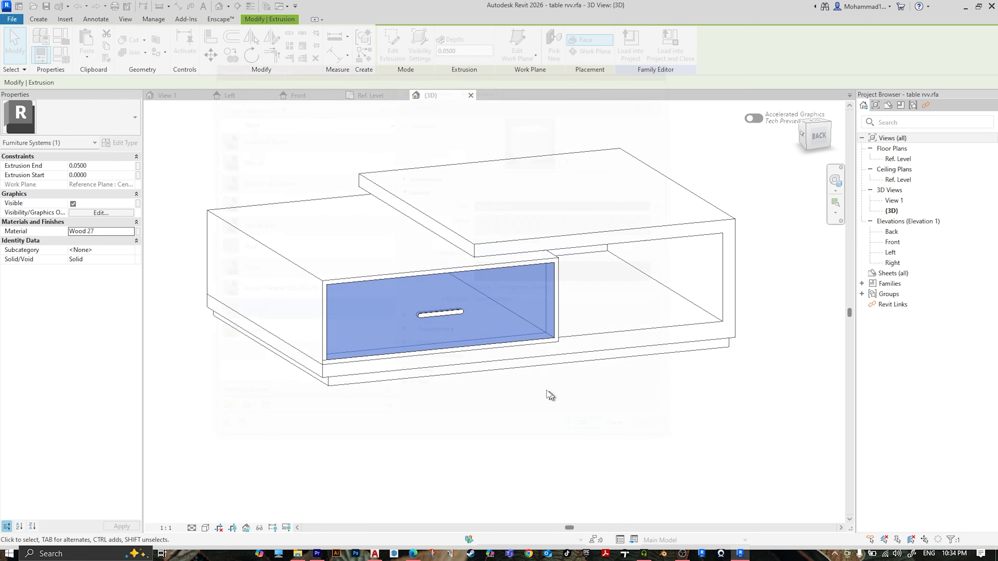
- Assign the Wood 42 material to the drawer handle
left_click(460, 315)
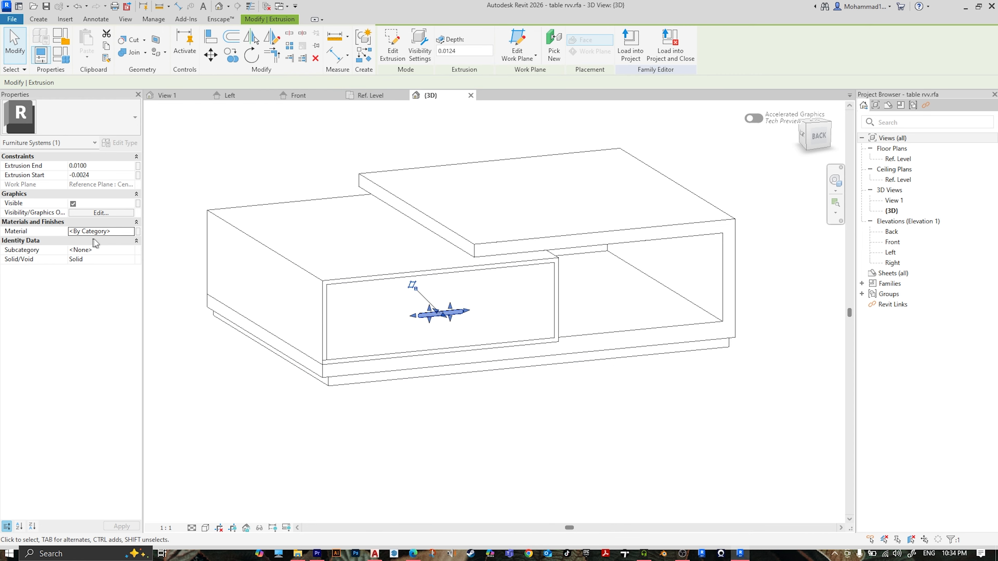
left_click(134, 232)
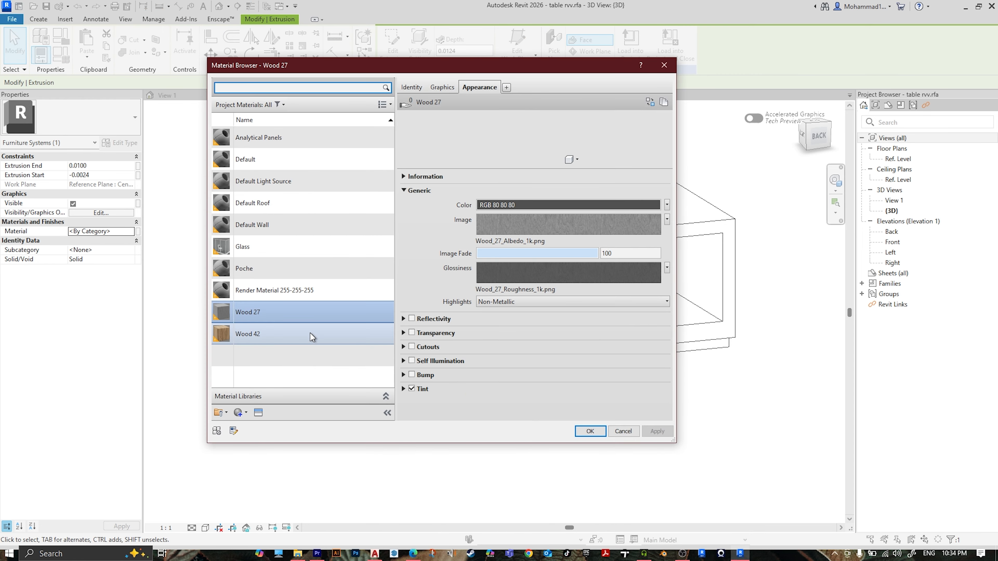
left_click(590, 431)
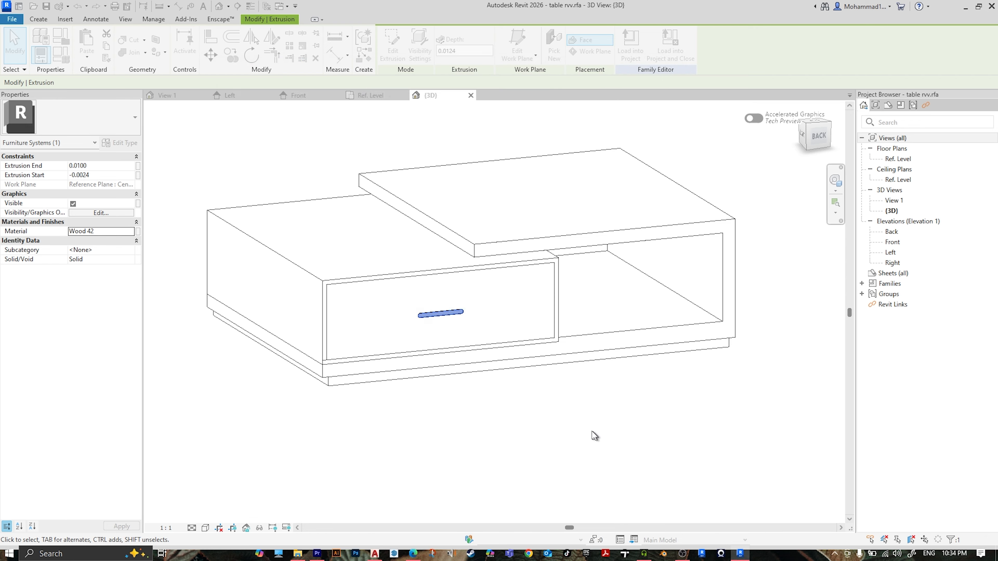
- Assign a wood material to the thin panel closing the drawer box at the end opposite the handle
middle_click_drag(370, 291, 328, 463, "shift")
left_click(307, 418)
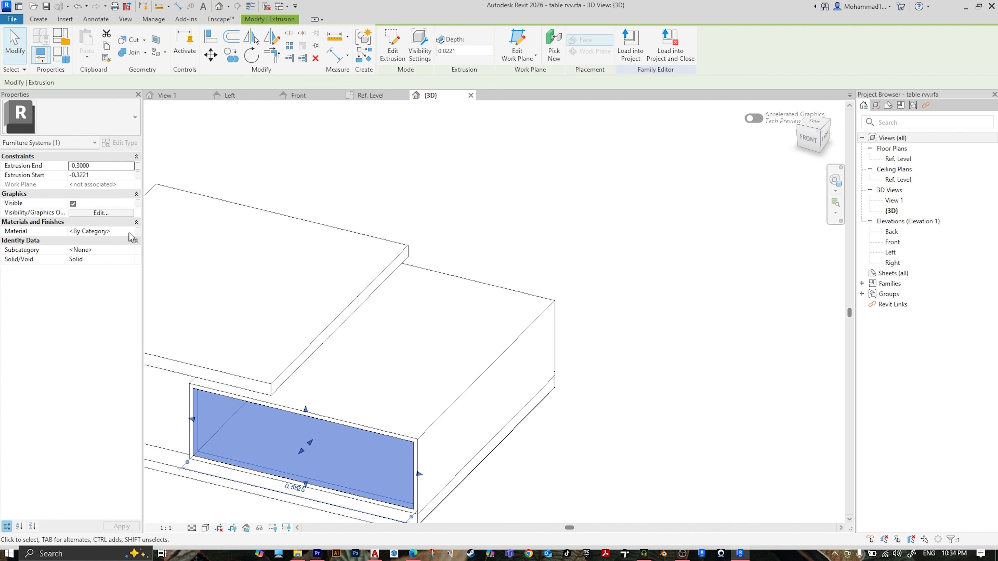
left_click(118, 232)
left_click(137, 232)
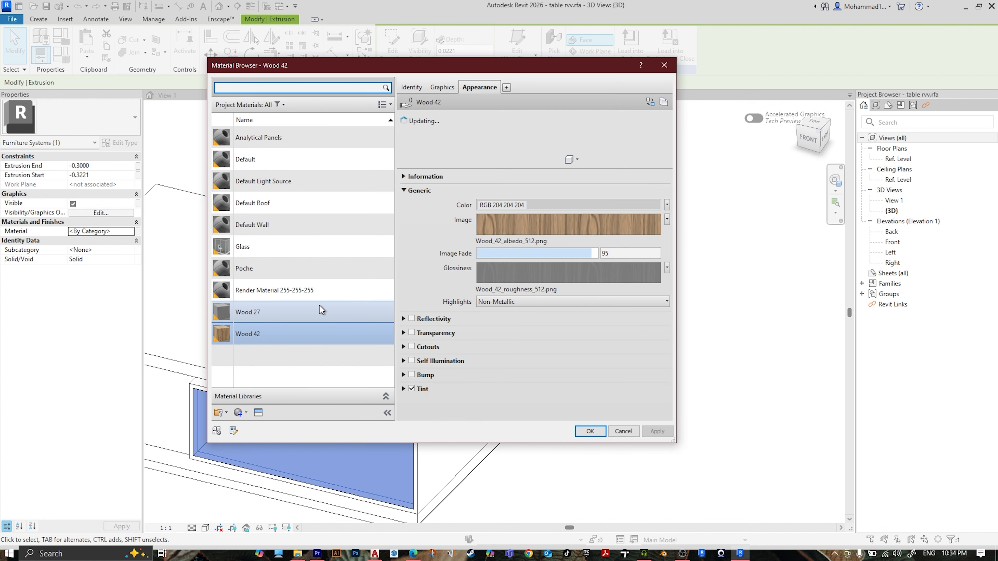
left_click(590, 431)
left_click(636, 415)
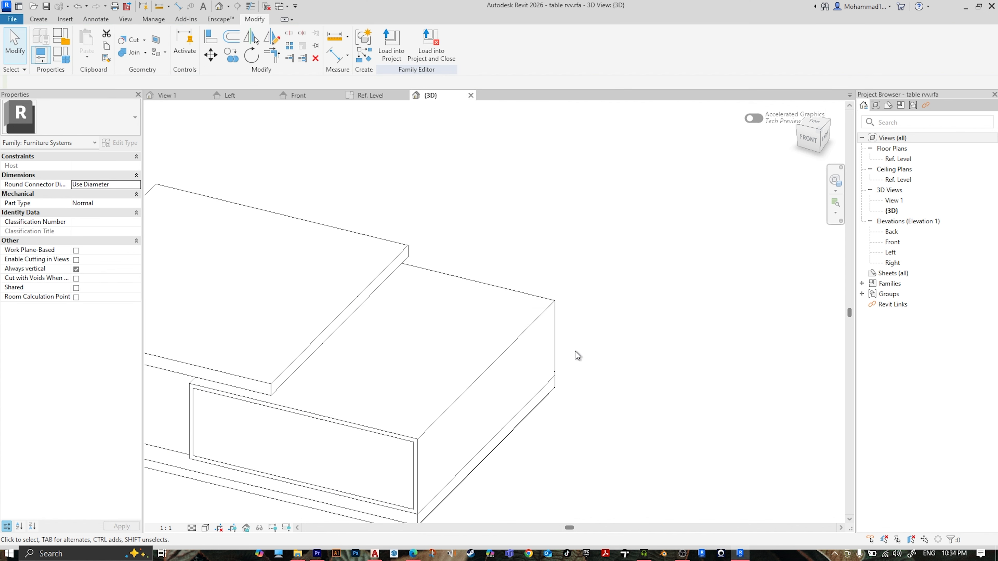
- Show the 3D view with rendered material textures and inspect the wood finishes on the drawer side of the table
scroll(576, 351, "down", 5)
middle_click_drag(617, 334, 226, 510, "shift")
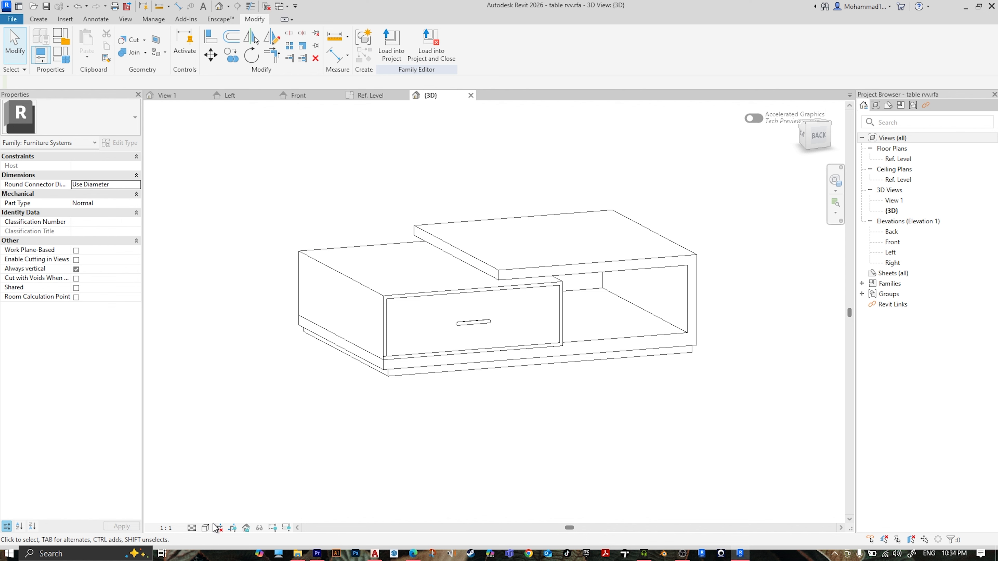
left_click(204, 527)
left_click(205, 527)
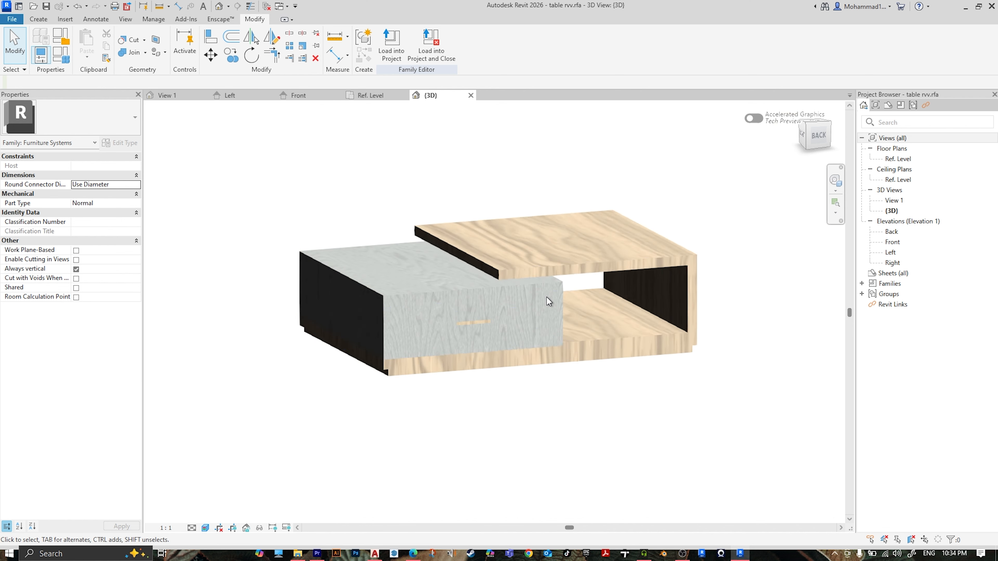
scroll(647, 287, "up", 1)
middle_click_drag(651, 288, 579, 274)
middle_click_drag(342, 300, 465, 314)
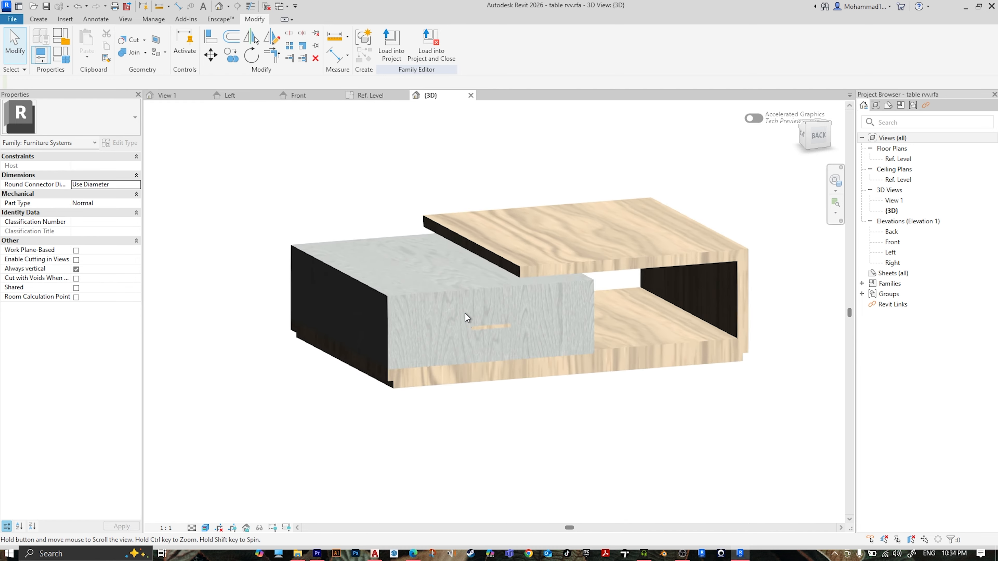
scroll(465, 313, "up", 5)
scroll(464, 313, "down", 4)
middle_click_drag(646, 309, 550, 303)
middle_click_drag(716, 250, 767, 259)
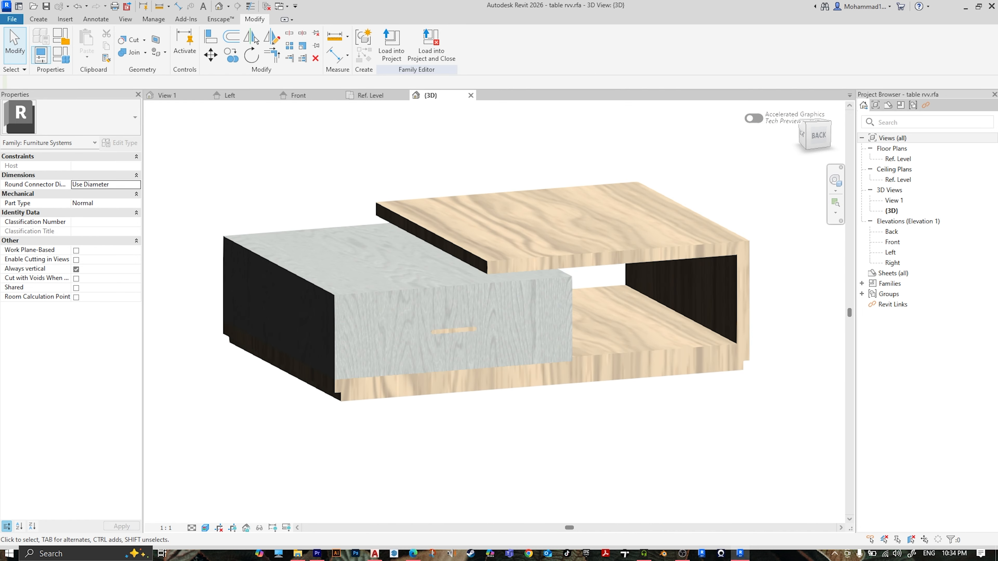